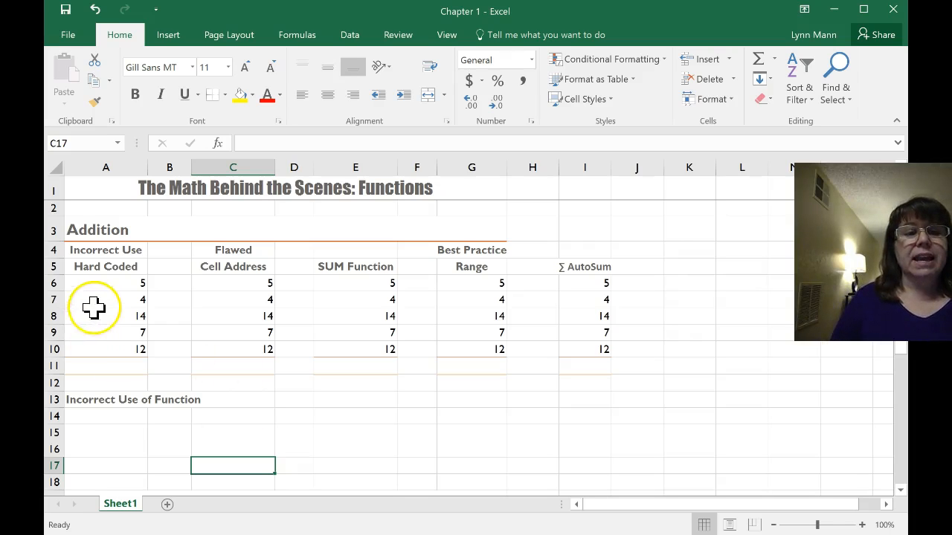
left_click_drag(110, 283, 106, 357)
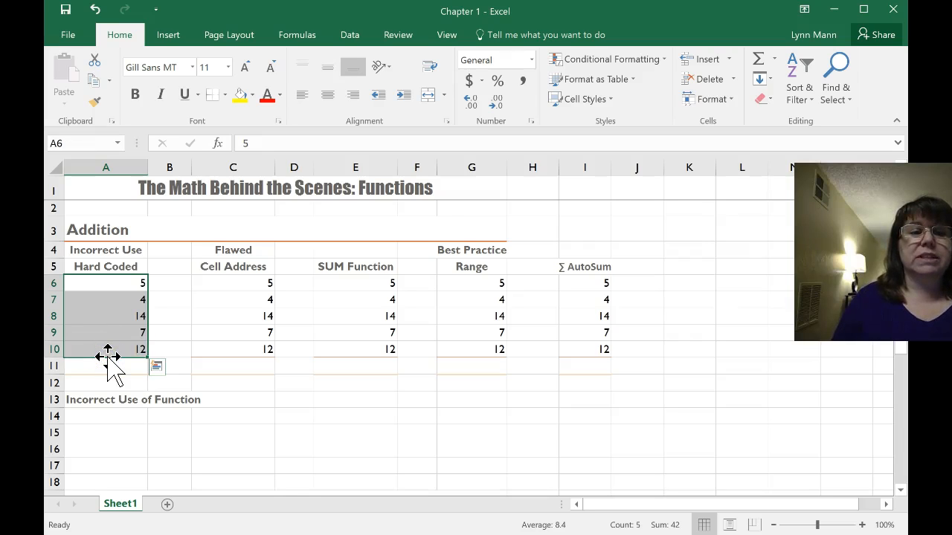
left_click(117, 368)
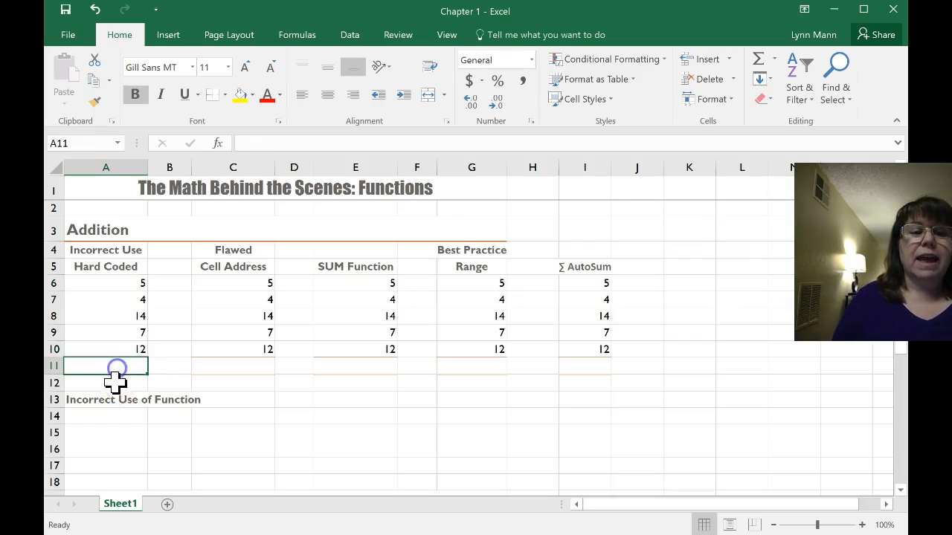
left_click(164, 398)
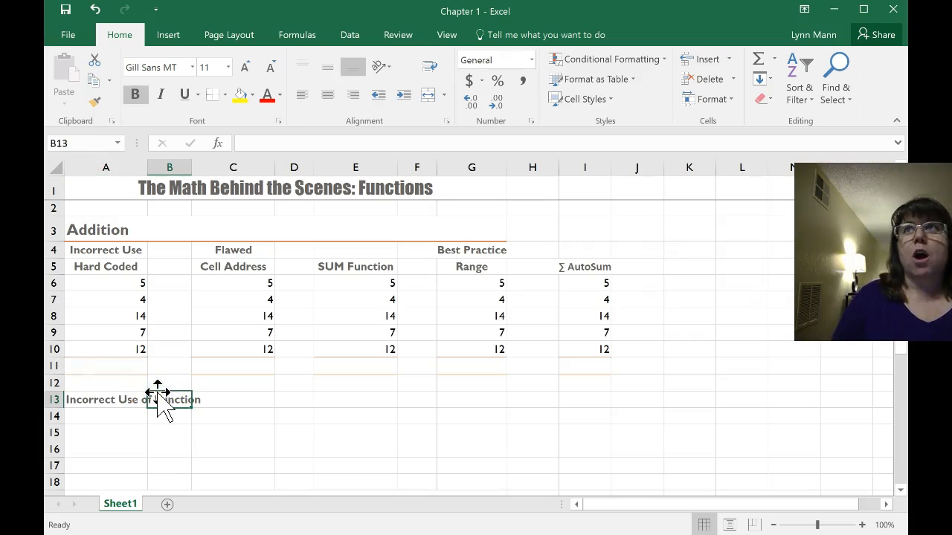
Enter the hard-coded addition formula =5+4+14+7+12 in cell A11
left_click(124, 365)
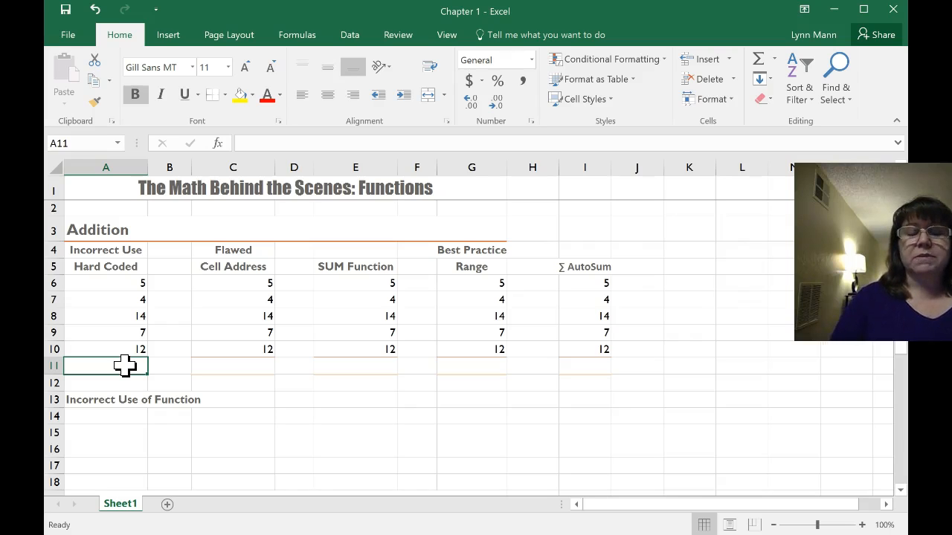
type("=")
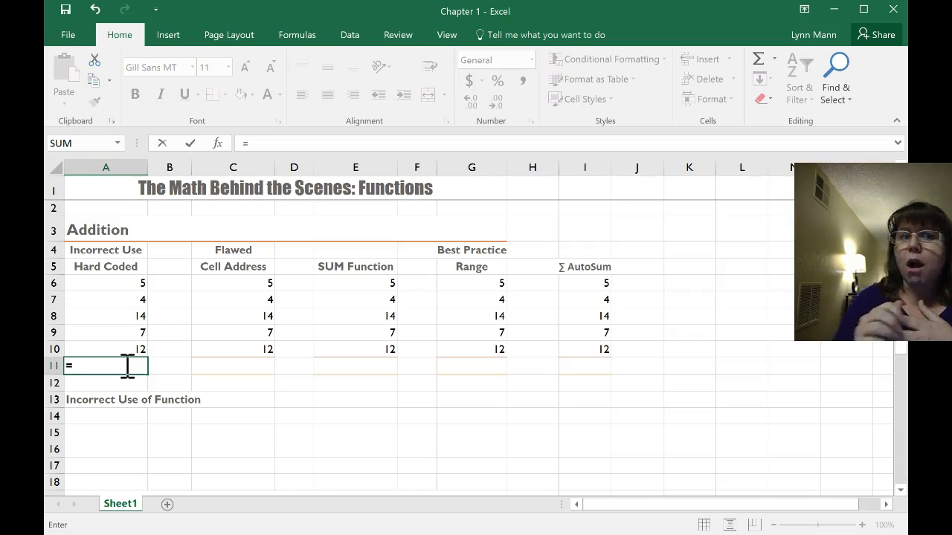
type("5")
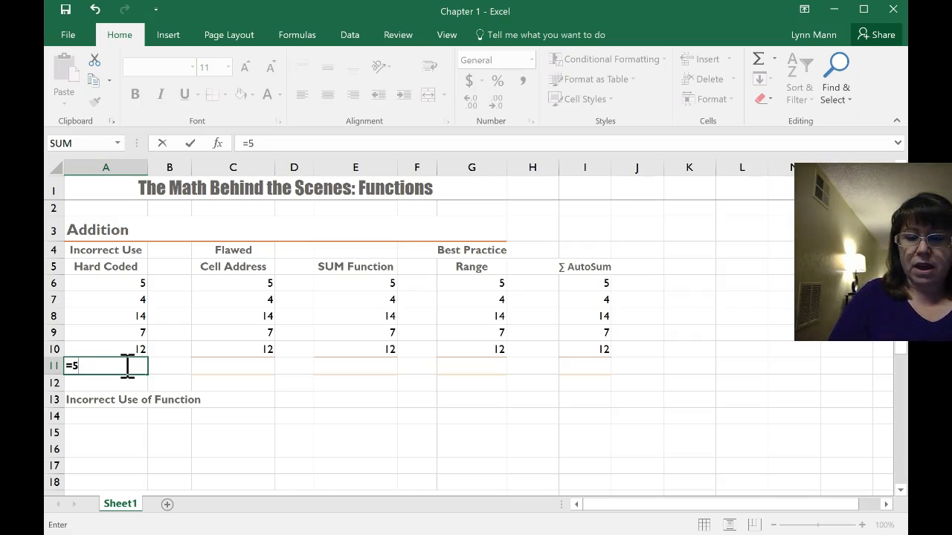
type("+4+")
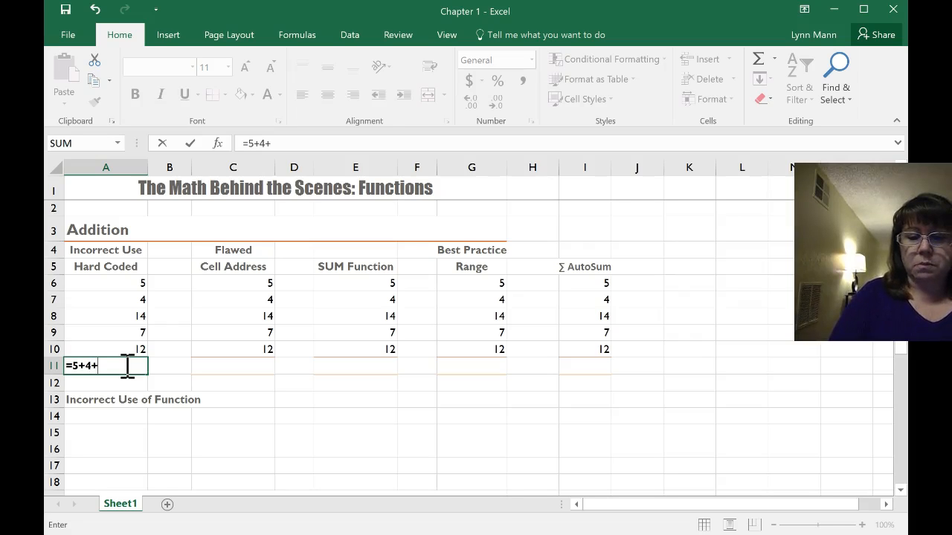
type("14")
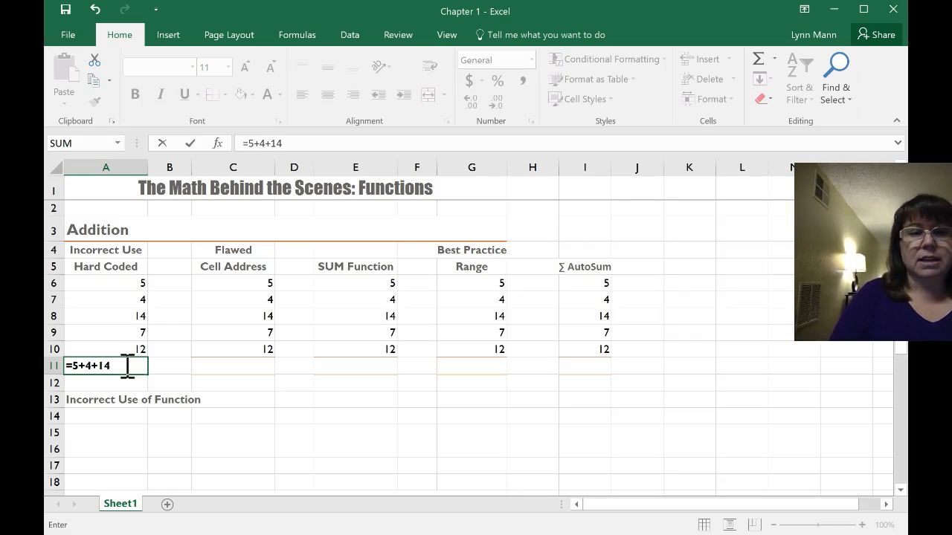
type("+7+12")
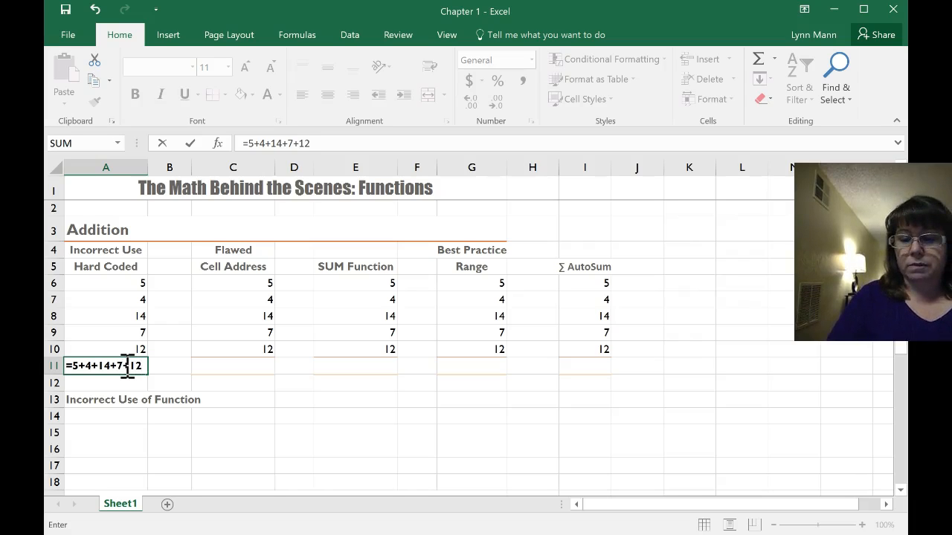
key("Return")
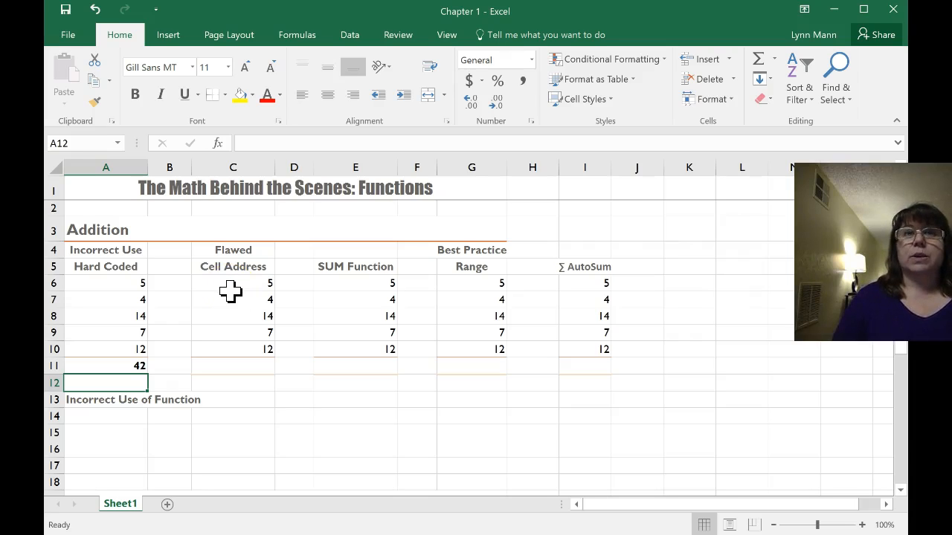
Total the Cell Address column in C11 by adding individual cell references with the formula =C6+C7+C8+C9+C10
left_click(229, 365)
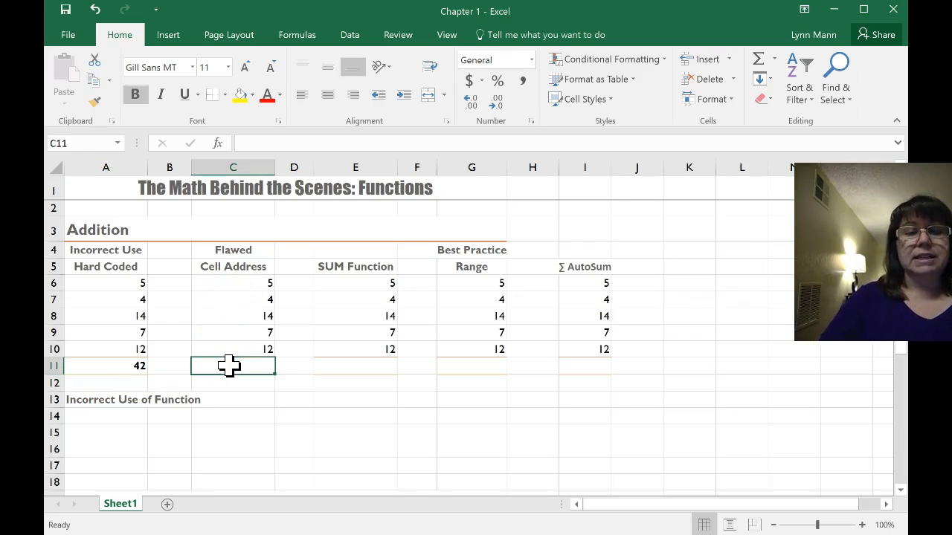
type("=")
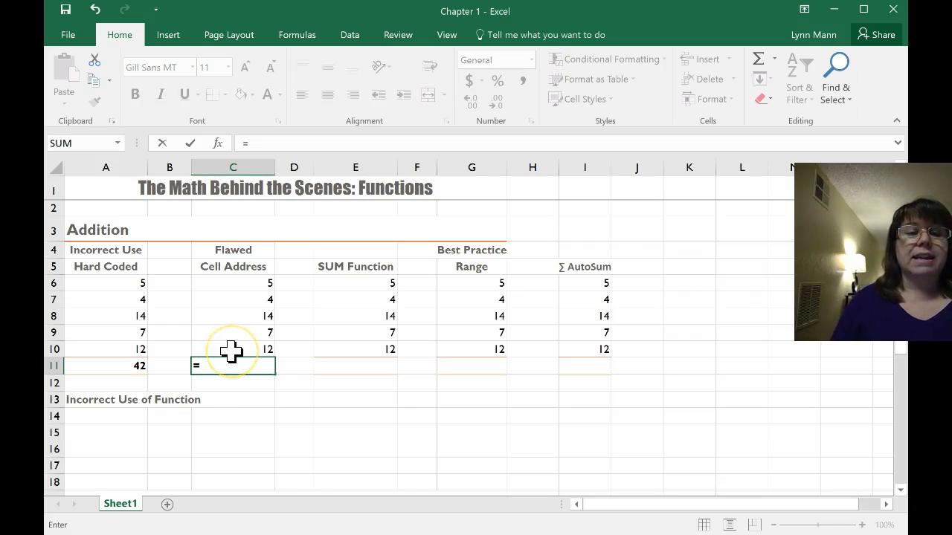
left_click(232, 283)
type("+")
left_click(228, 301)
type("+")
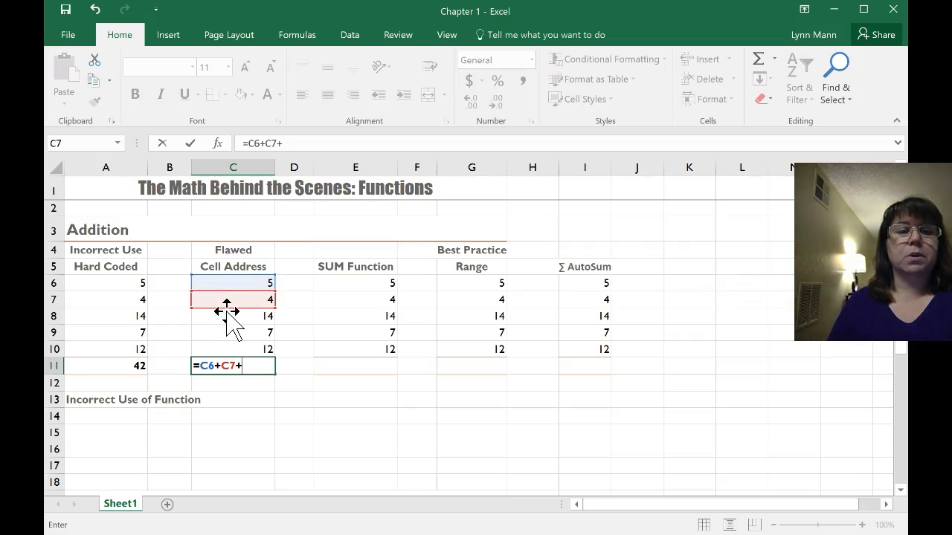
left_click(231, 316)
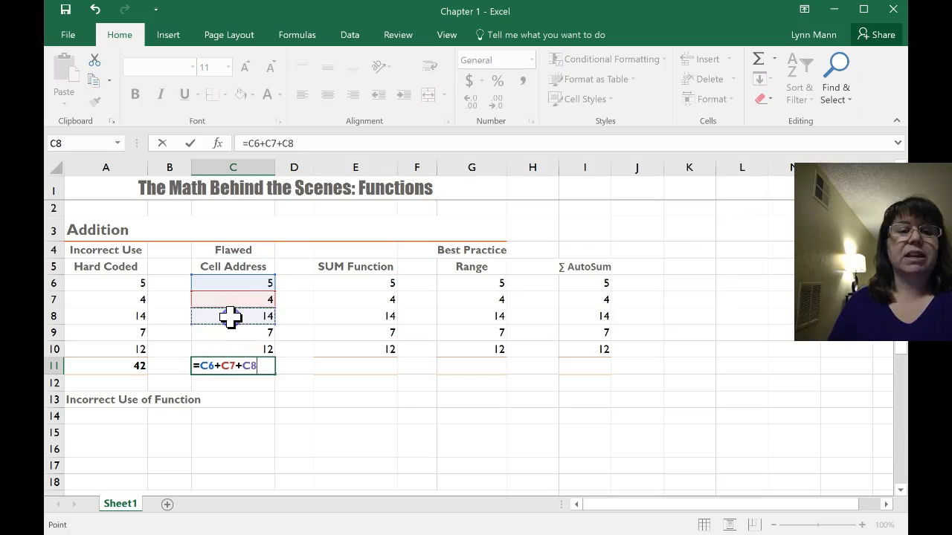
type("+")
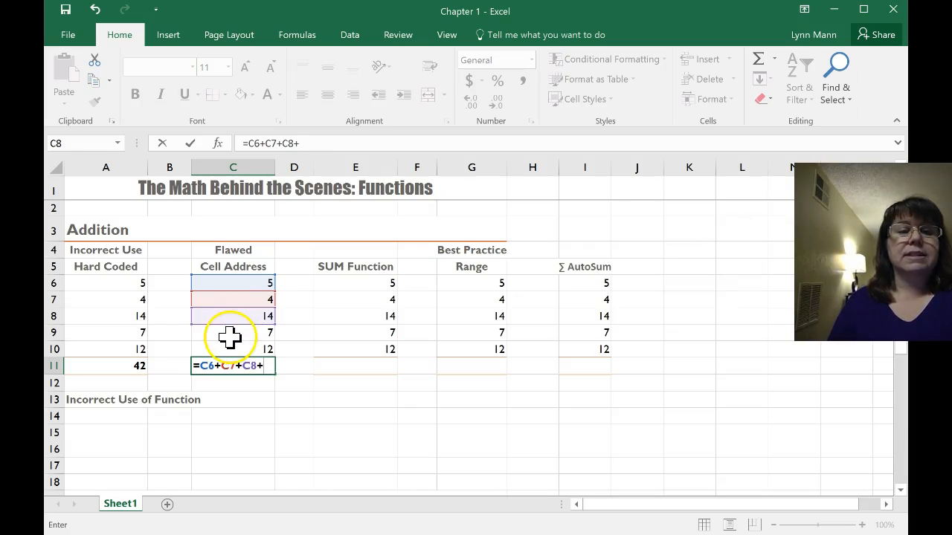
left_click(230, 332)
type("+")
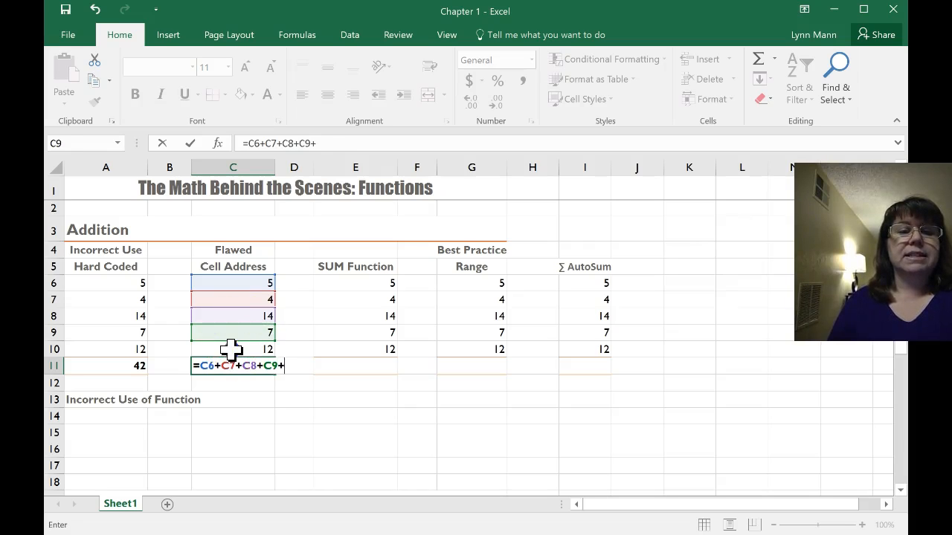
left_click(231, 349)
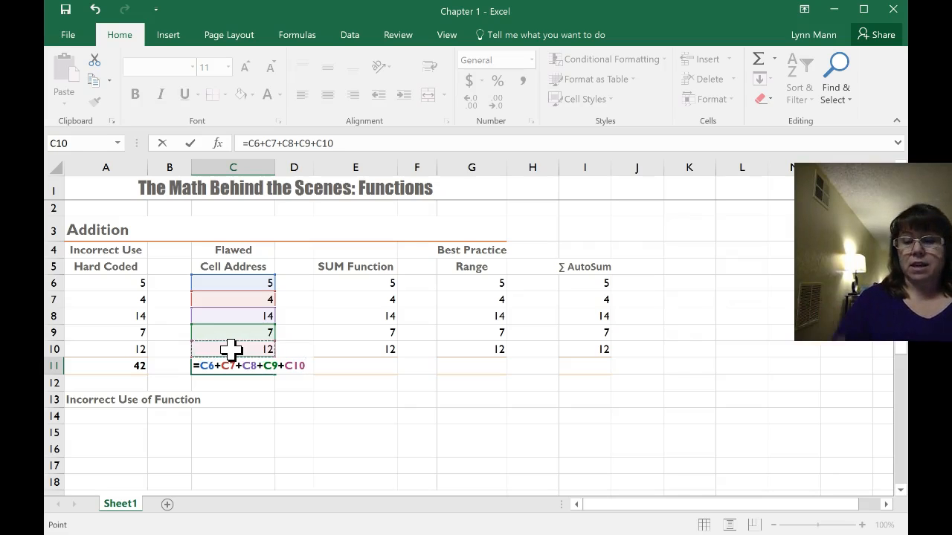
key("Return")
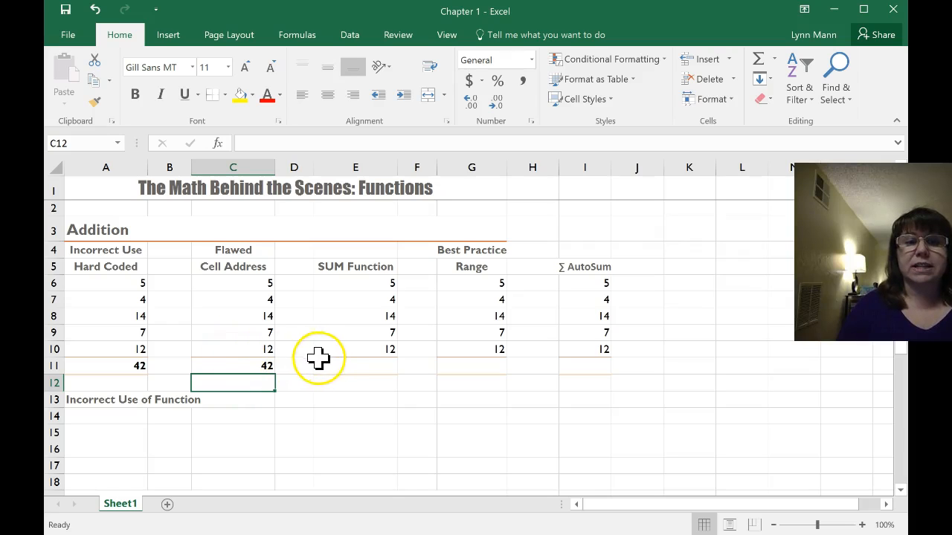
Total the SUM Function column in E11 with comma-separated cell arguments, using the formula =SUM(E6,E7,E8,E9,E10)
left_click(358, 366)
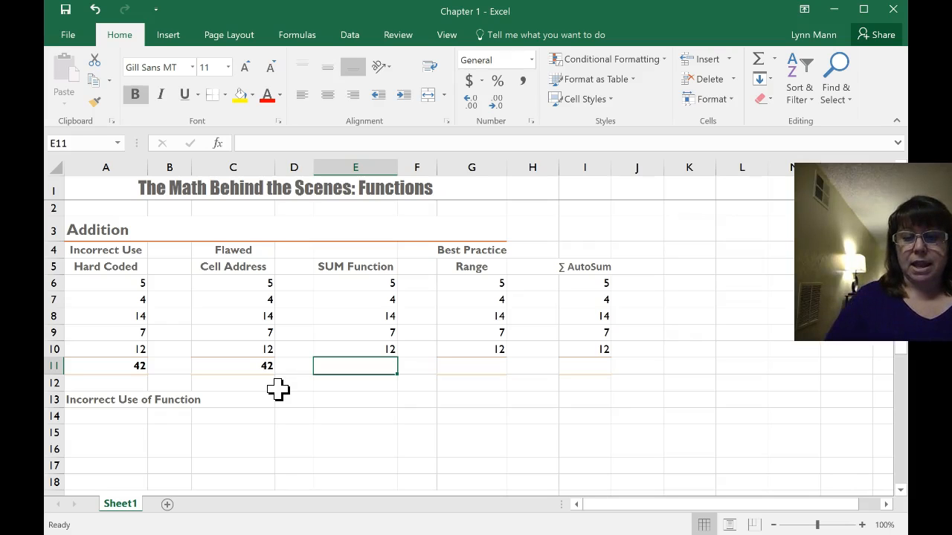
type("=")
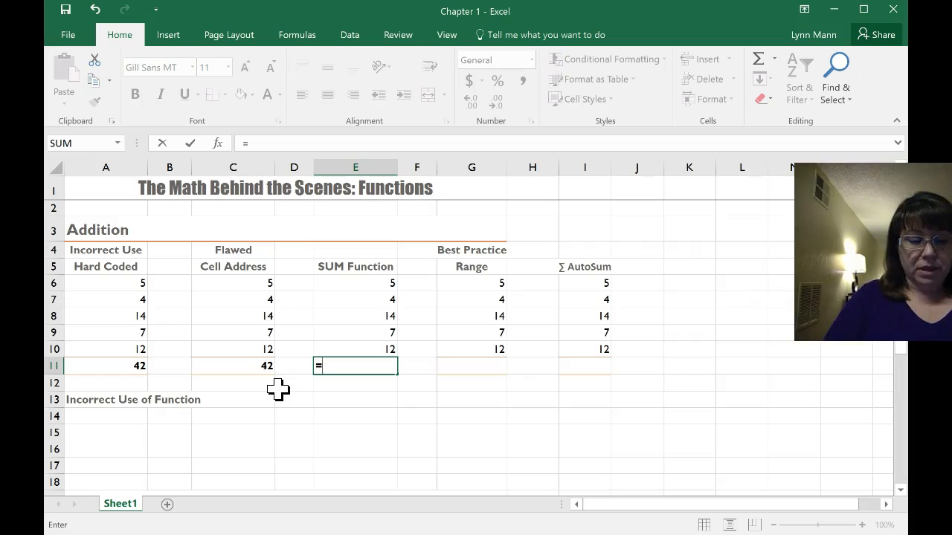
type("SUM(")
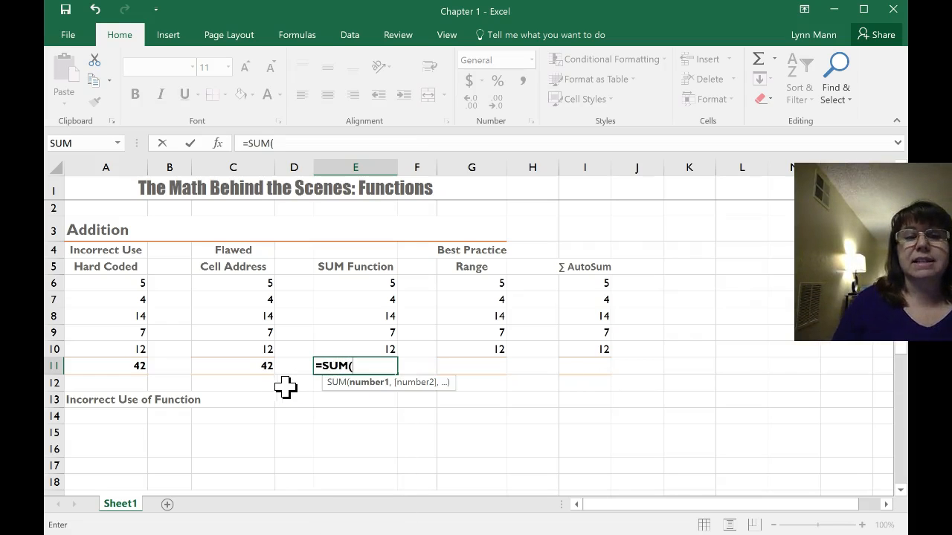
left_click(338, 283)
type(",")
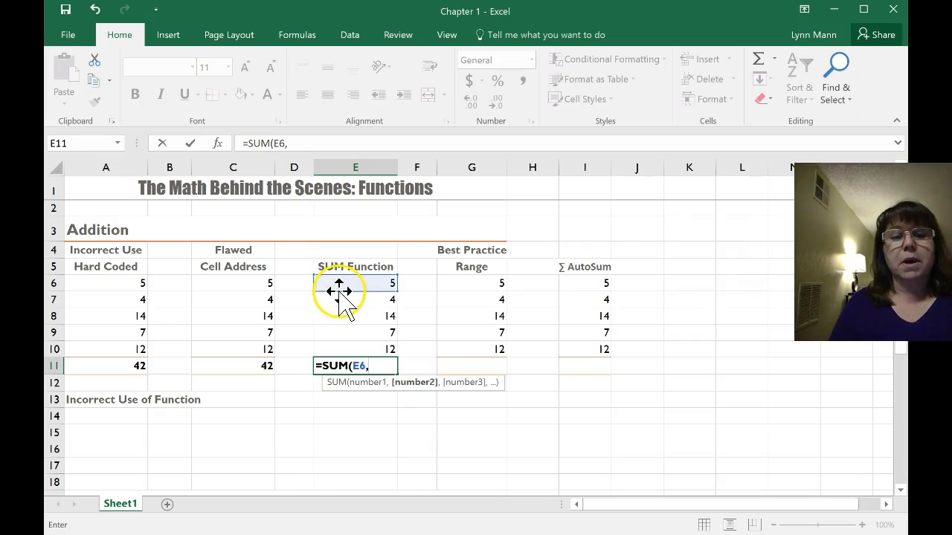
left_click(339, 300)
type(",")
left_click(342, 316)
type(",")
left_click(343, 334)
type(",")
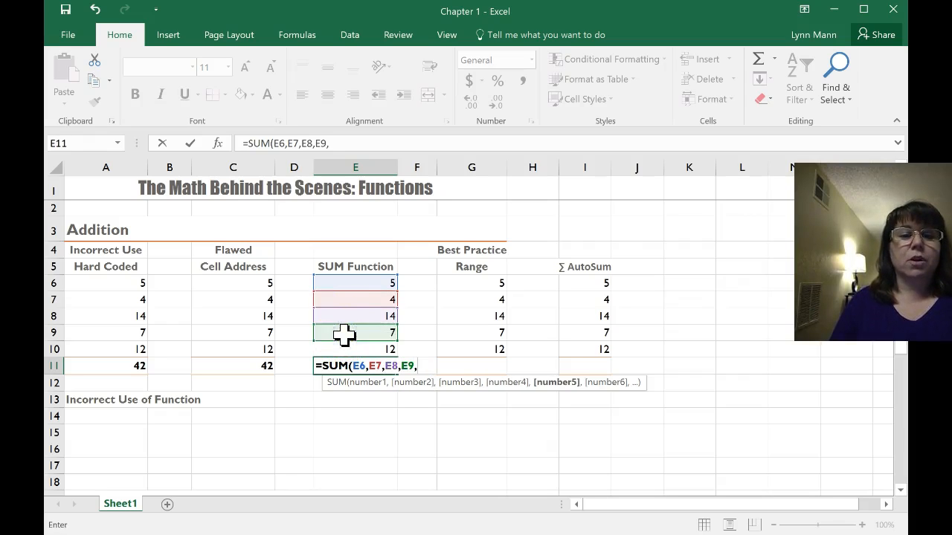
left_click(343, 349)
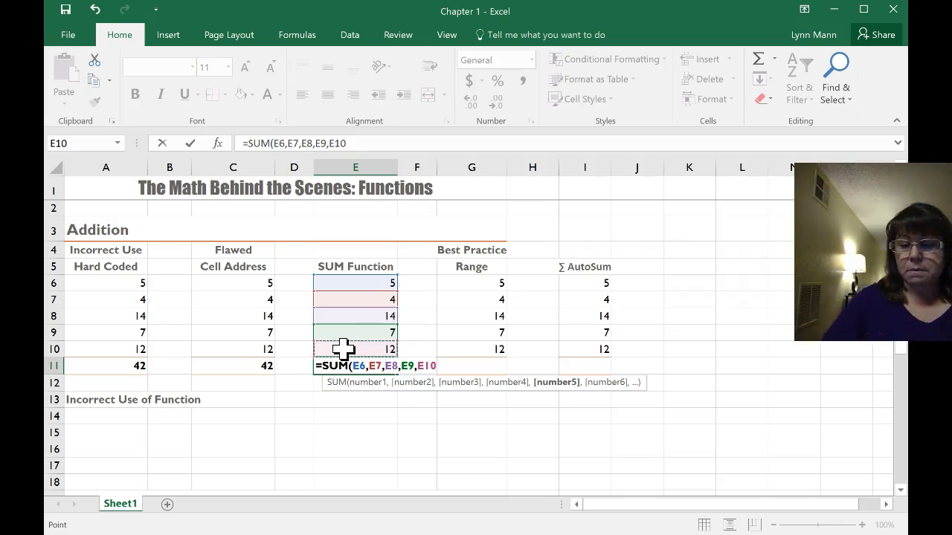
type(")")
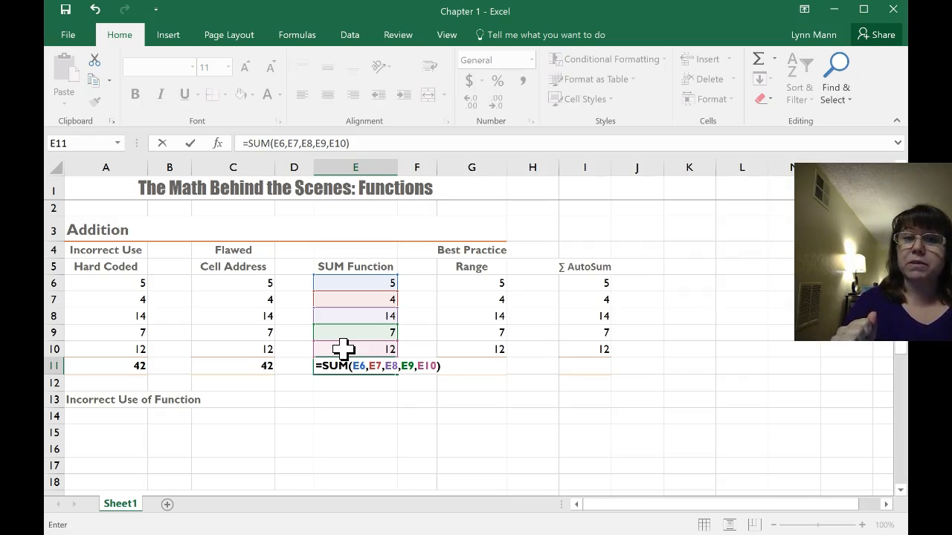
key("Return")
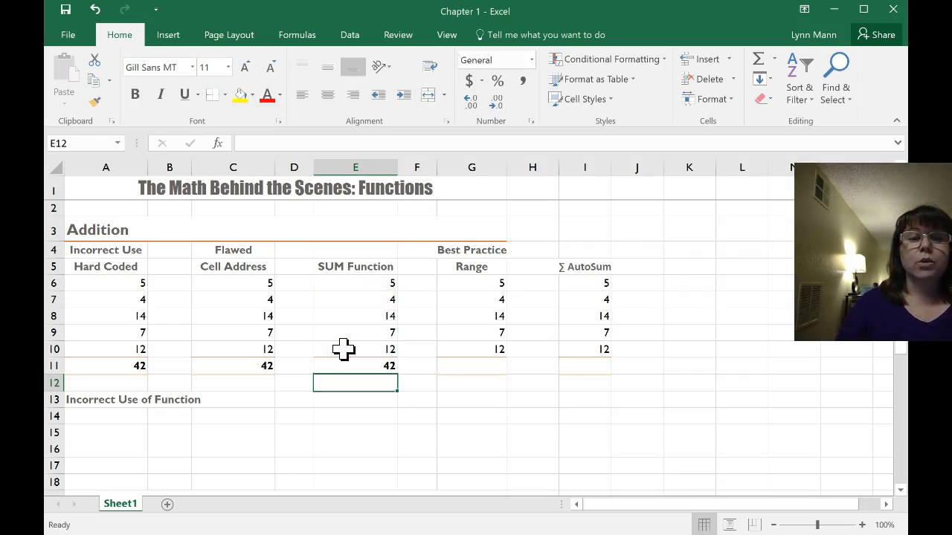
Open the formula in E11 for editing and examine its argument list and function name
left_click(352, 377)
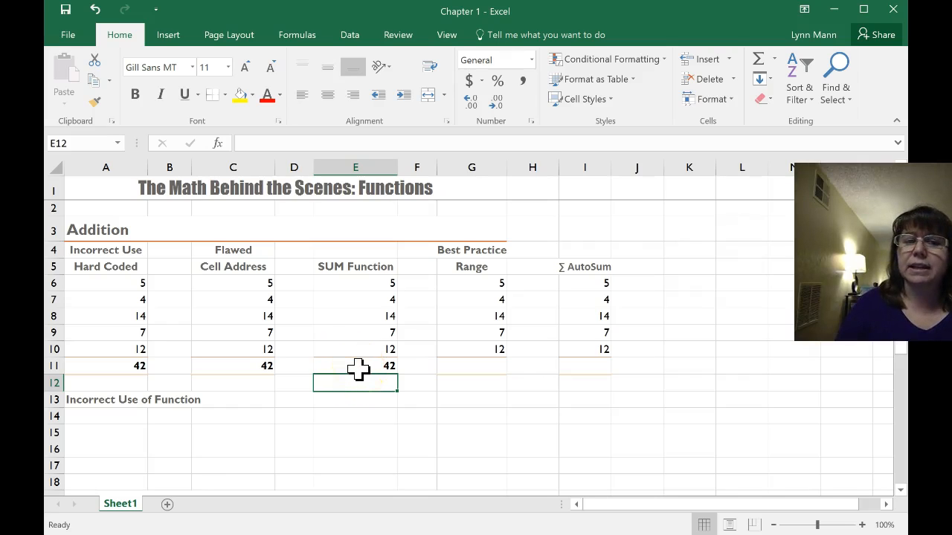
left_click(354, 364)
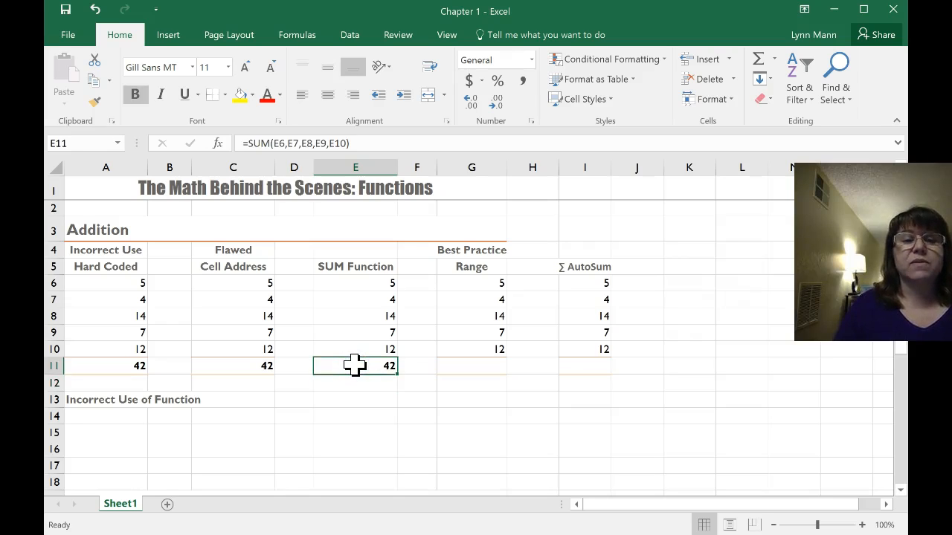
left_click(355, 364)
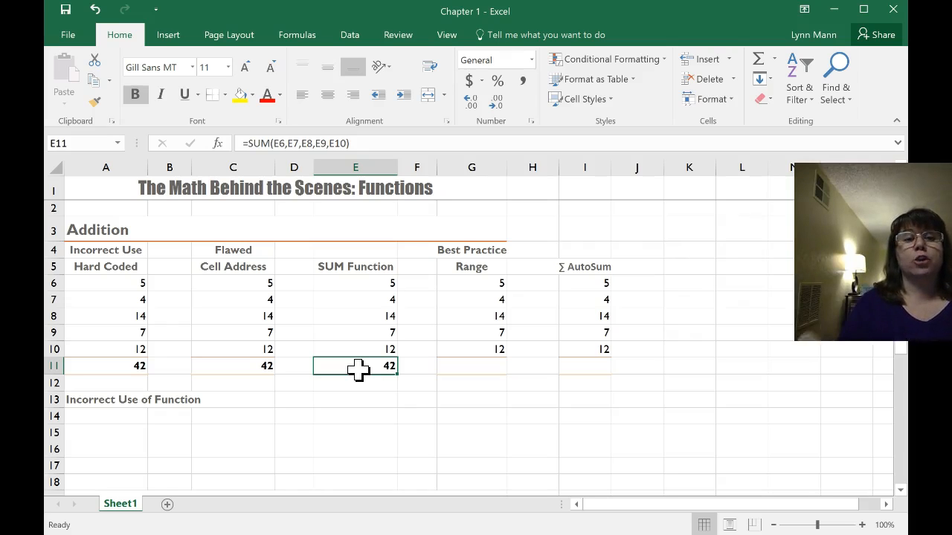
left_click(357, 365)
double_click(360, 366)
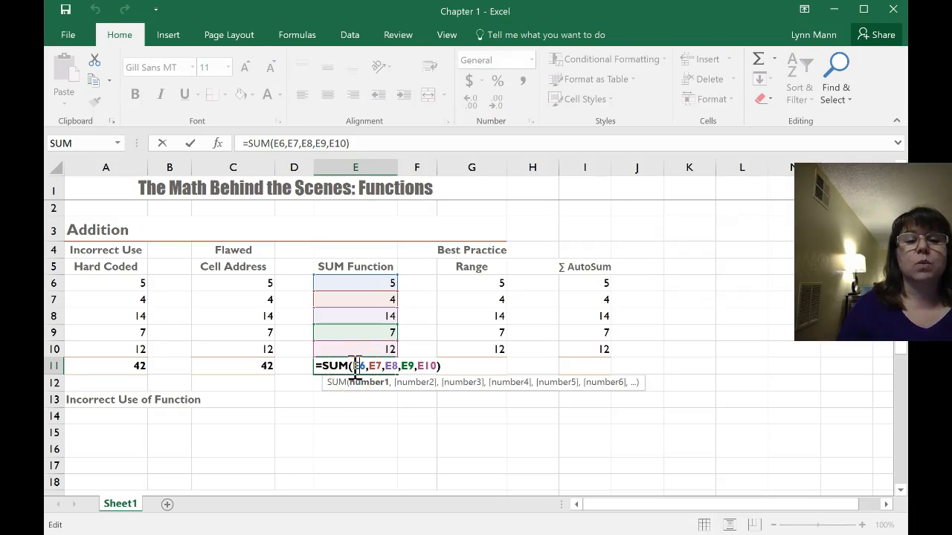
left_click_drag(355, 367, 441, 365)
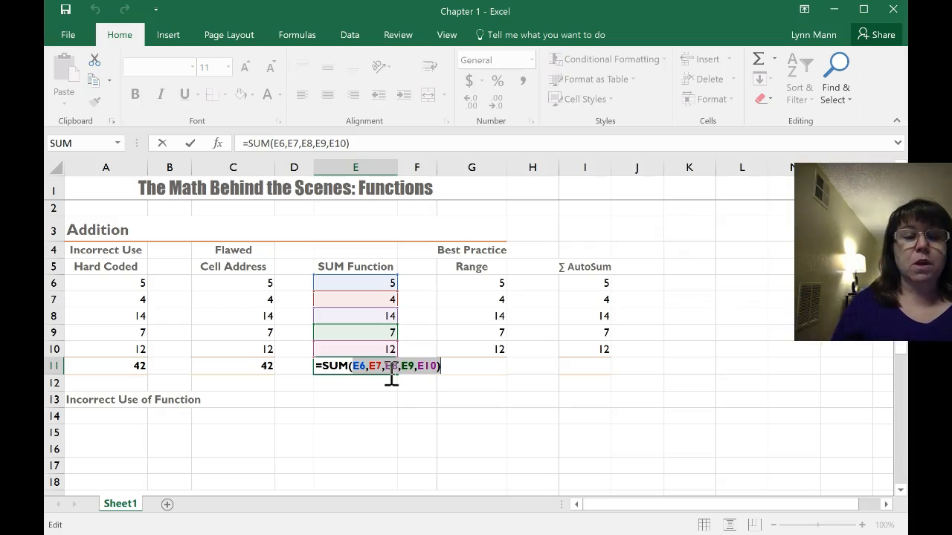
left_click(340, 366)
double_click(340, 366)
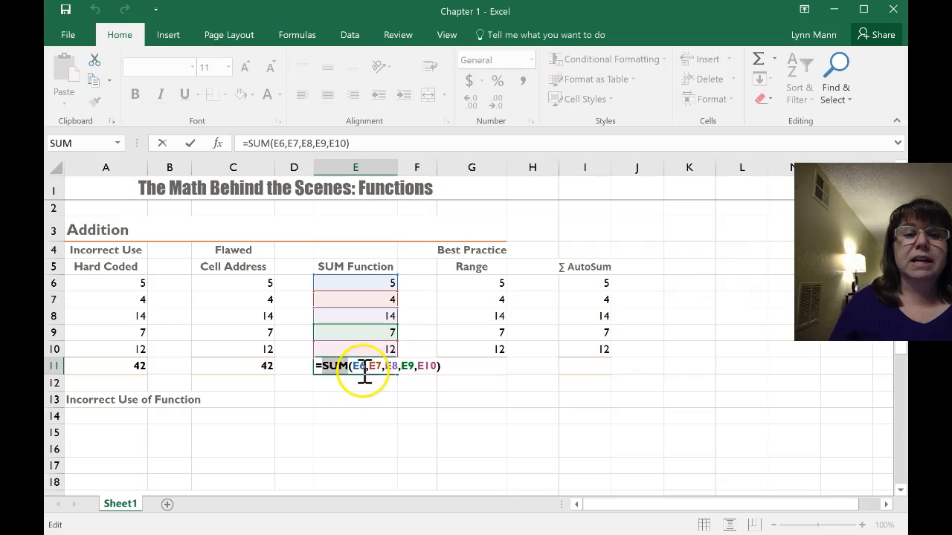
left_click(258, 383)
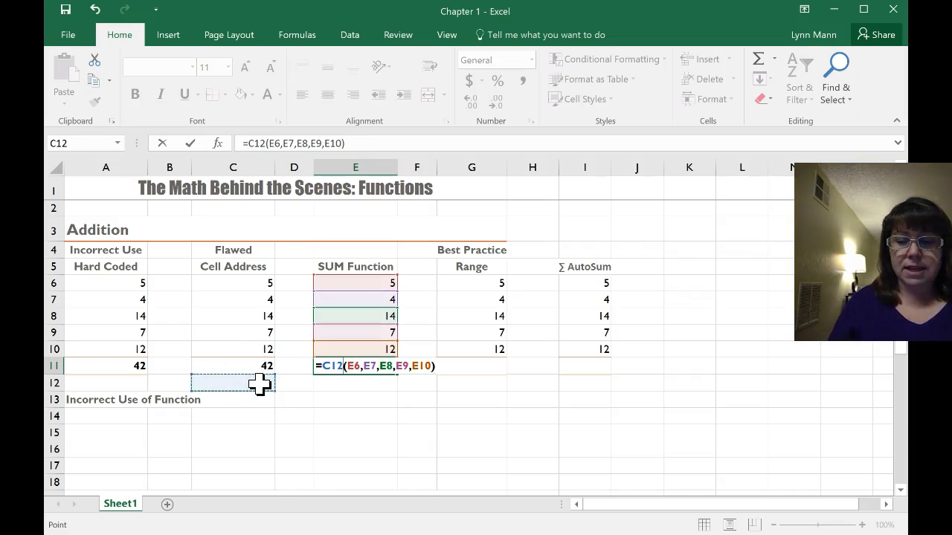
Replace the stray C12 reference in E11's formula with SUM so it reads =SUM(E6,E7,E8,E9,E10)
key("BackSpace")
key("BackSpace")
key("BackSpace")
type("S")
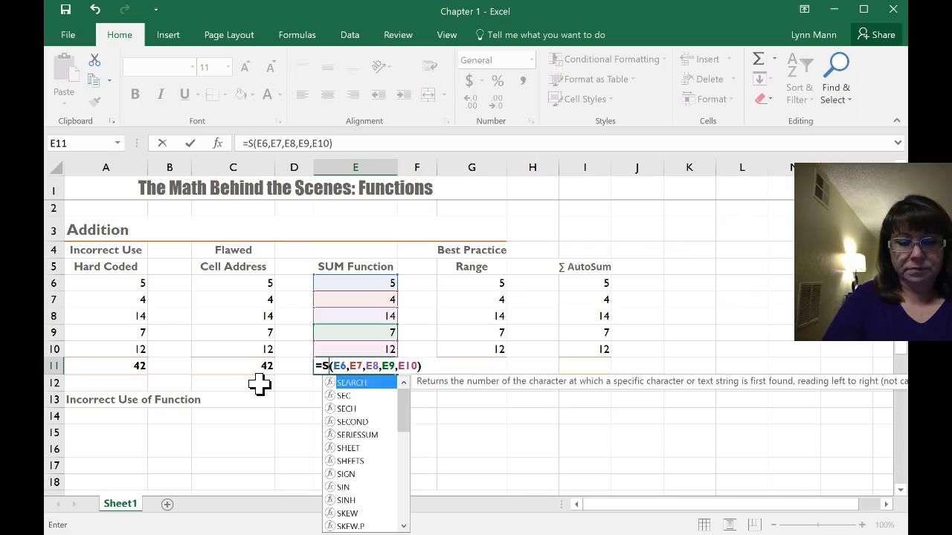
type("UM")
key("Return")
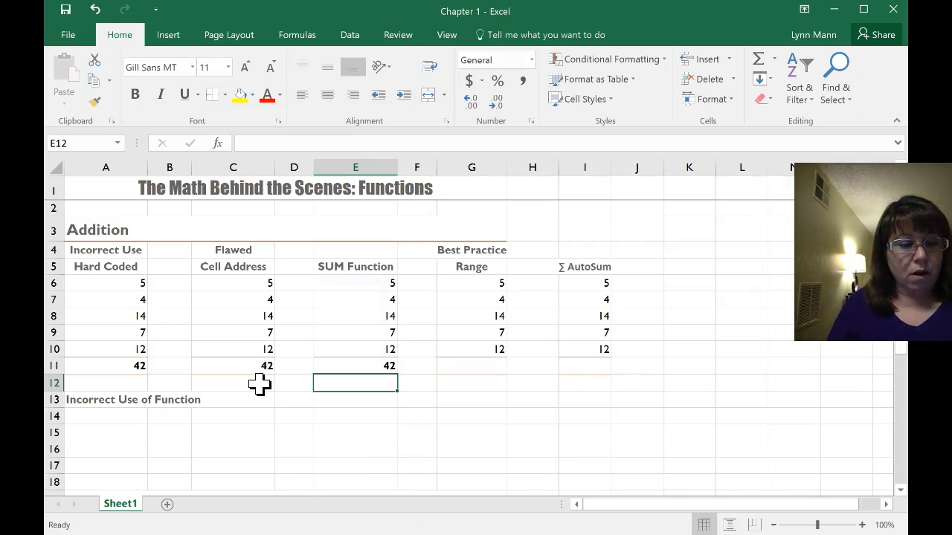
Display the sheet's formulas to compare the totals in A11, C11 and E11, and return to showing values
key("ctrl+grave")
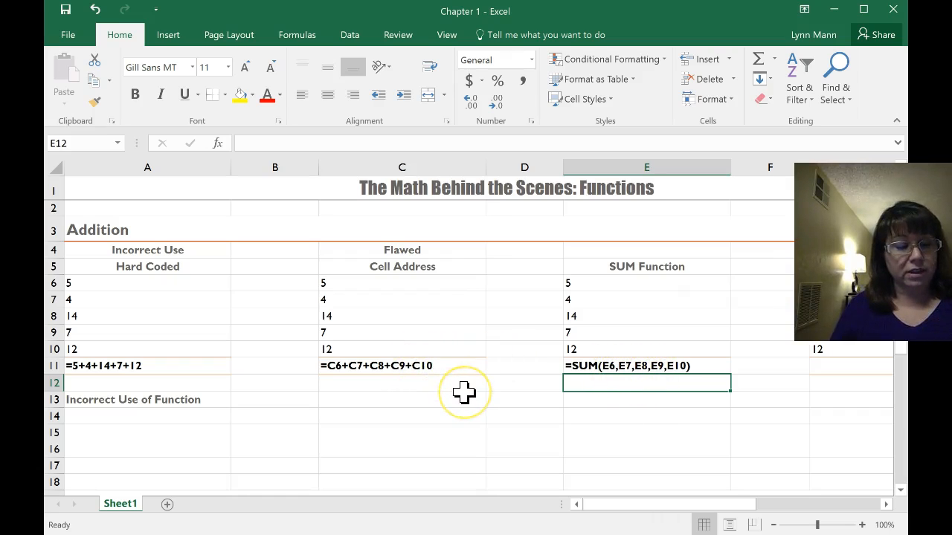
key("ctrl+grave")
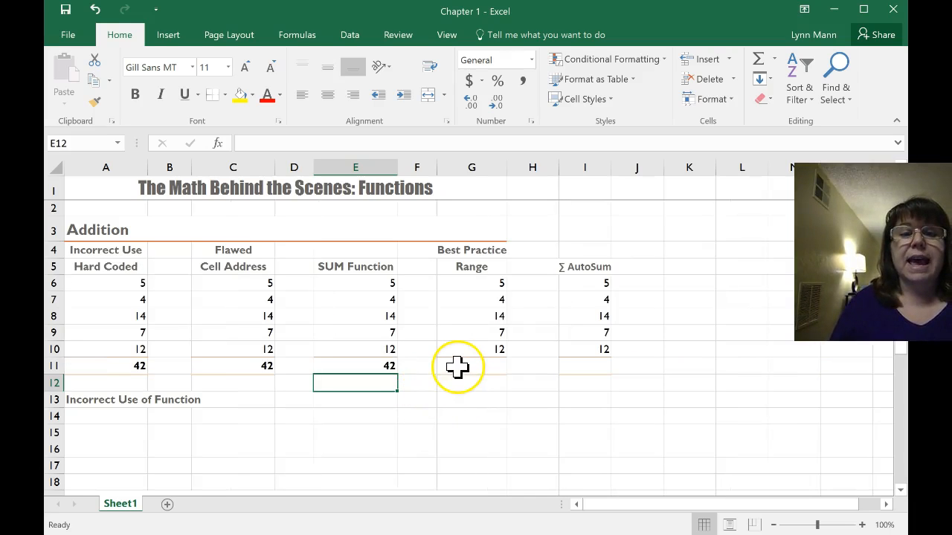
Total the Range column in G11 with a range argument, using the formula =SUM(G6:G10)
left_click(456, 366)
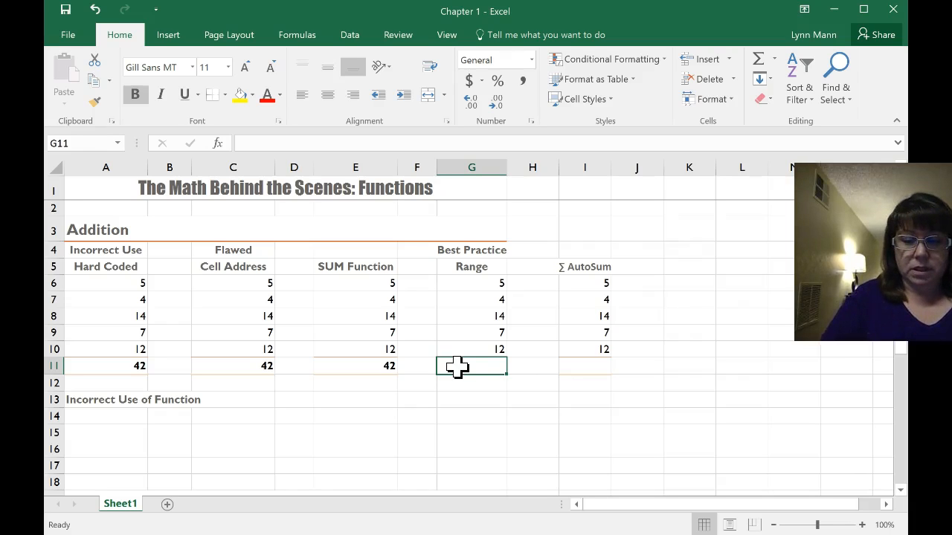
type("+SUM(")
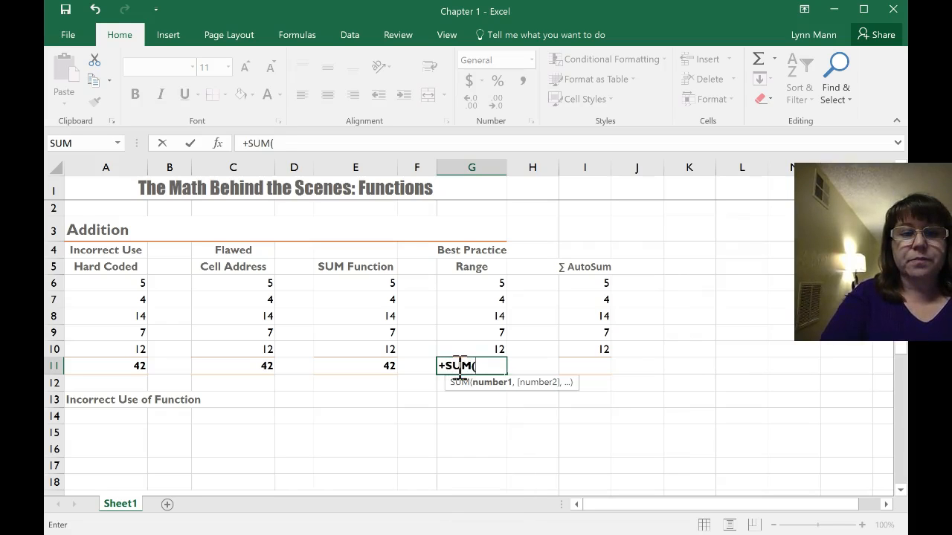
left_click(446, 365)
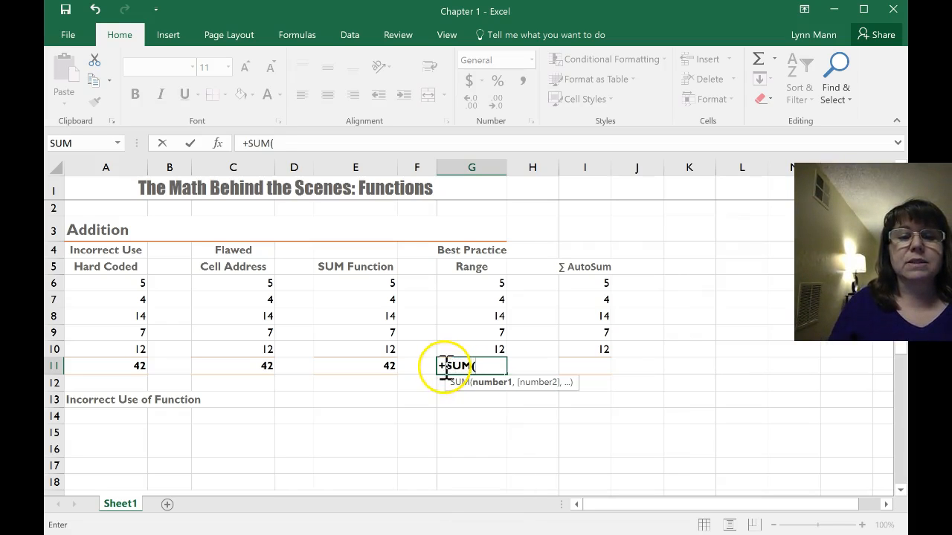
key("BackSpace")
type("+")
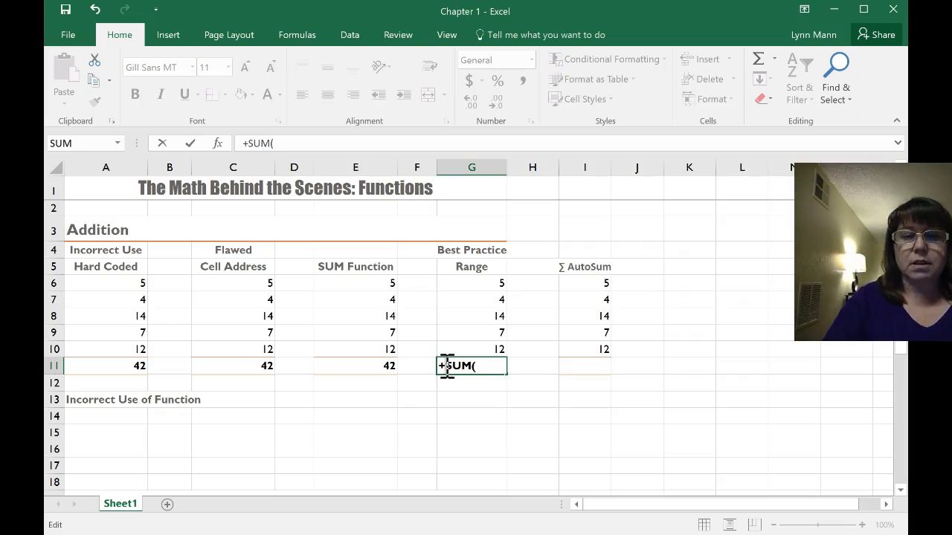
key("BackSpace")
type("=")
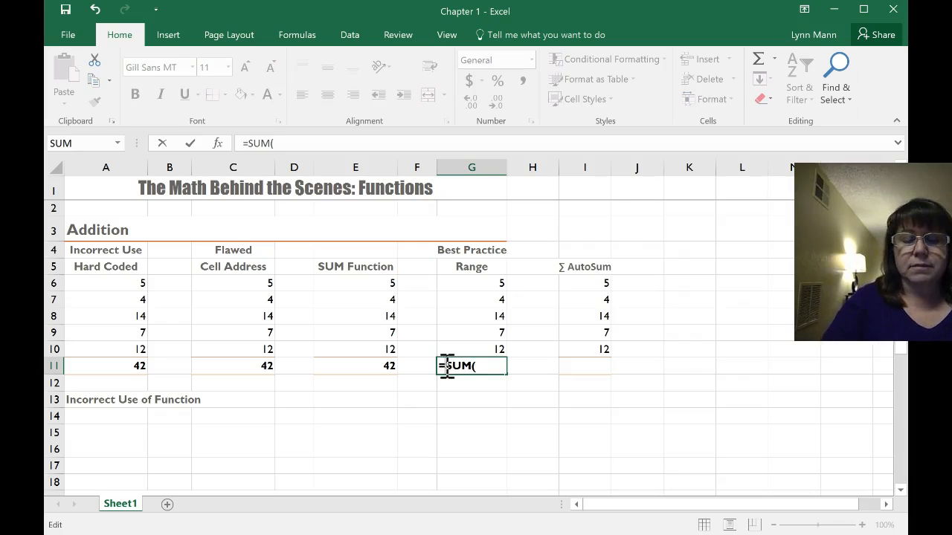
left_click(485, 366)
left_click_drag(470, 283, 468, 349)
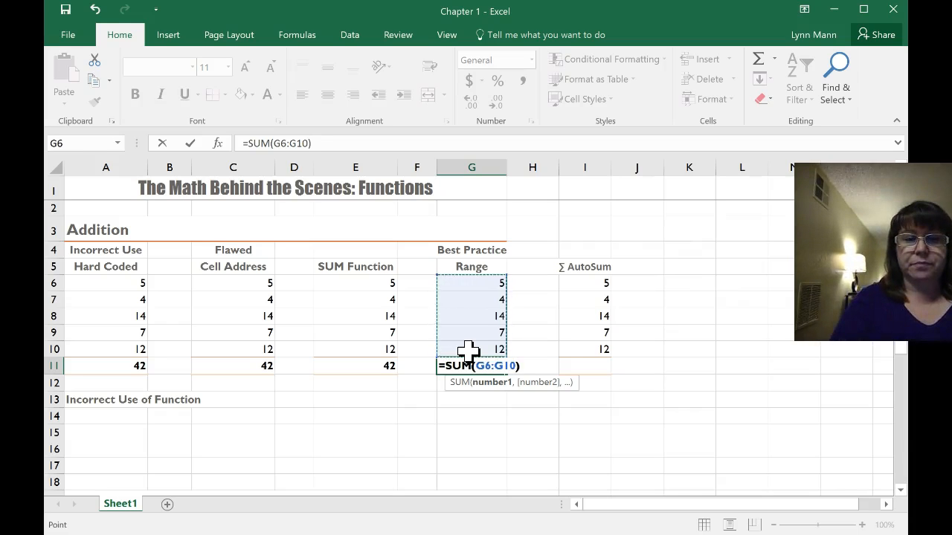
key("Return")
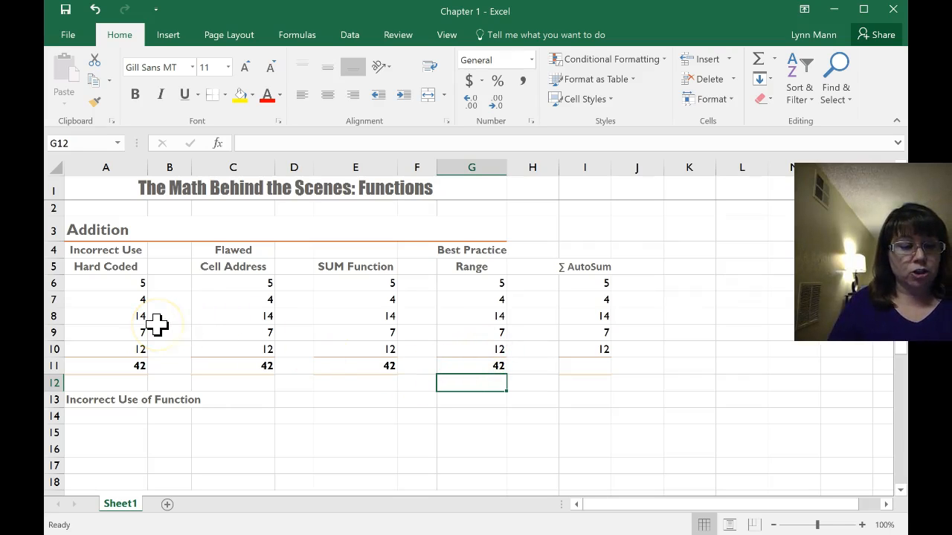
Display the sheet's formulas to compare G11's range formula with the other row 11 totals, and return to showing values
key("ctrl+grave")
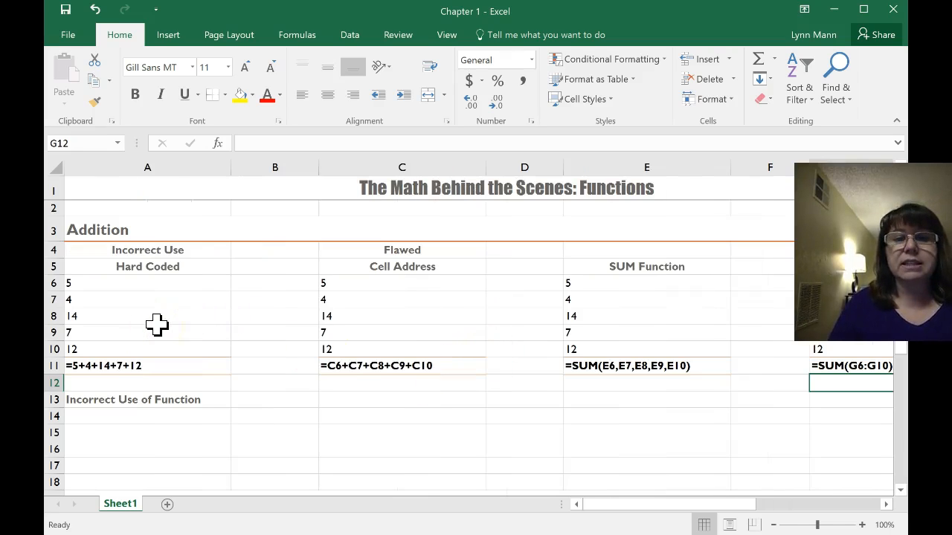
left_click_drag(617, 504, 640, 504)
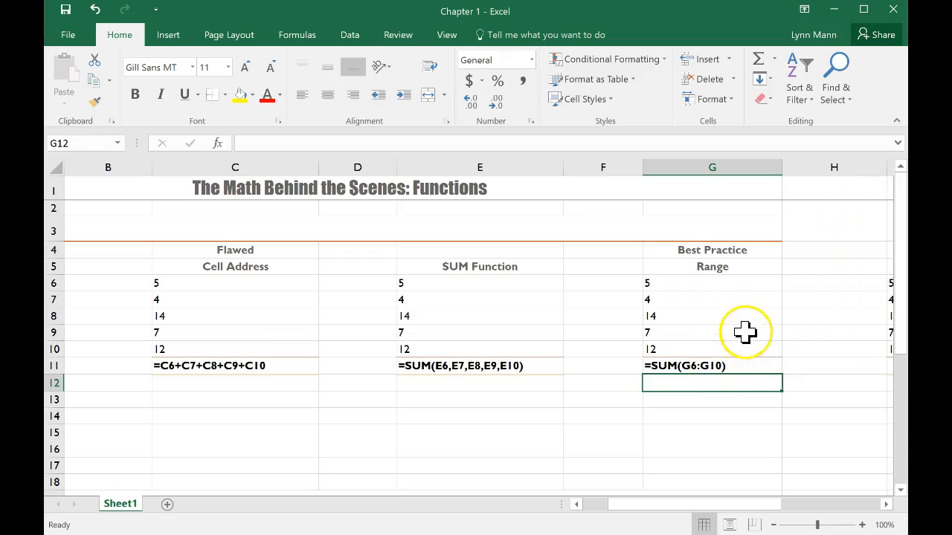
left_click(726, 382)
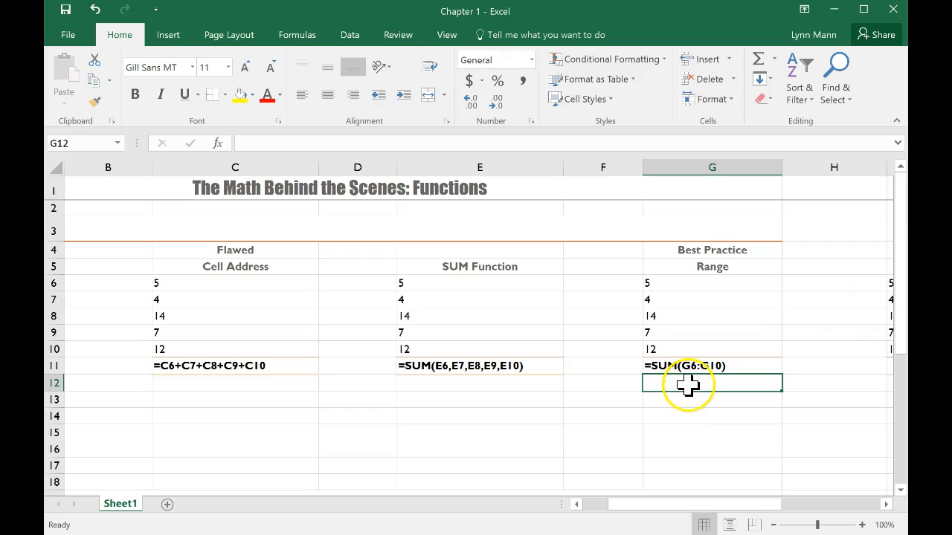
key("ctrl+grave")
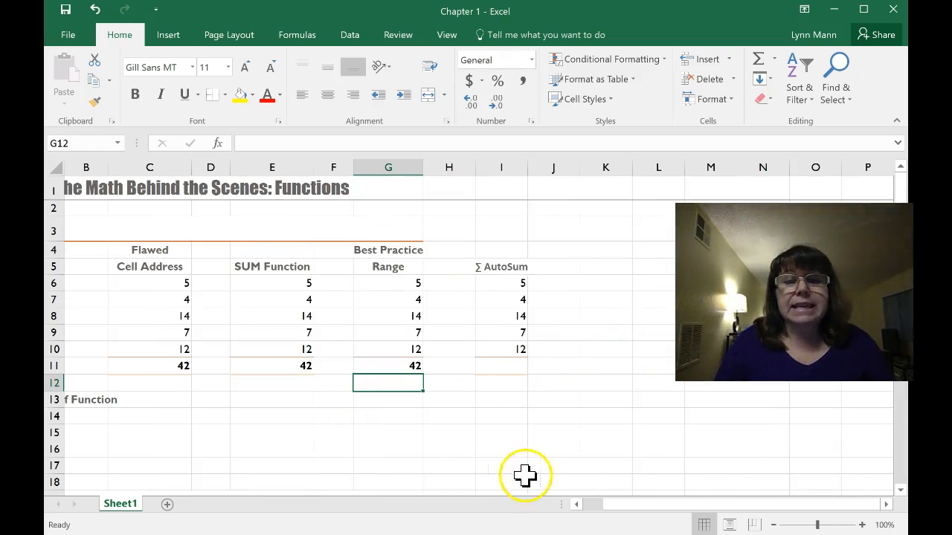
left_click_drag(606, 506, 567, 494)
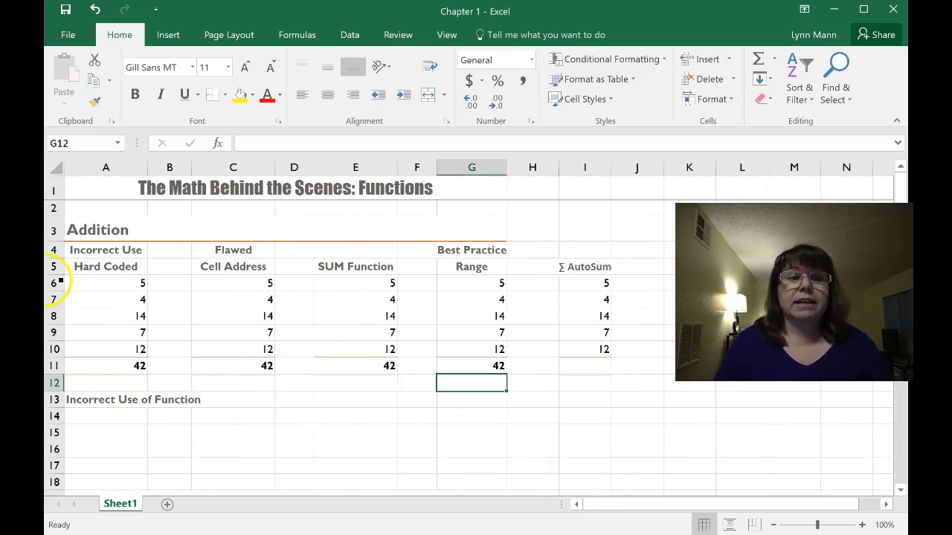
Insert a blank row above row 7, within the column data
left_click(56, 300)
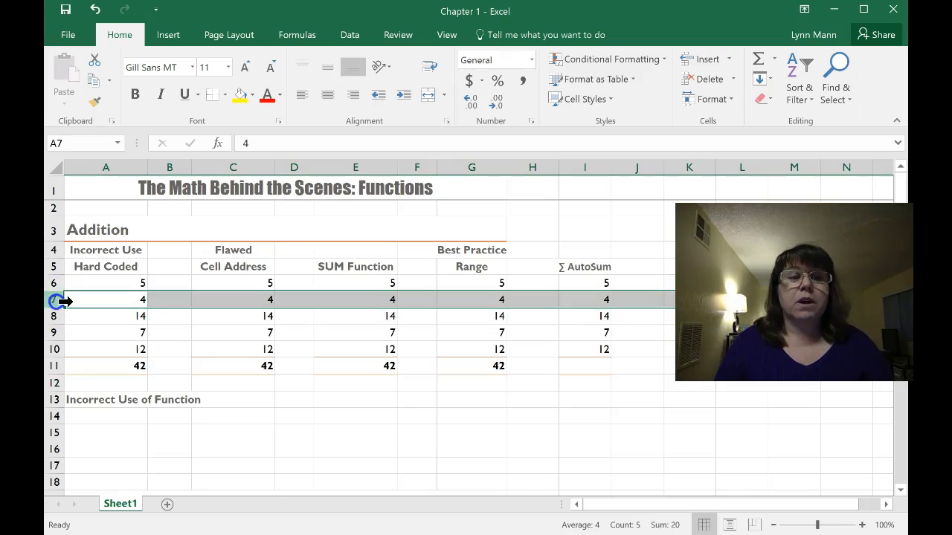
right_click(57, 299)
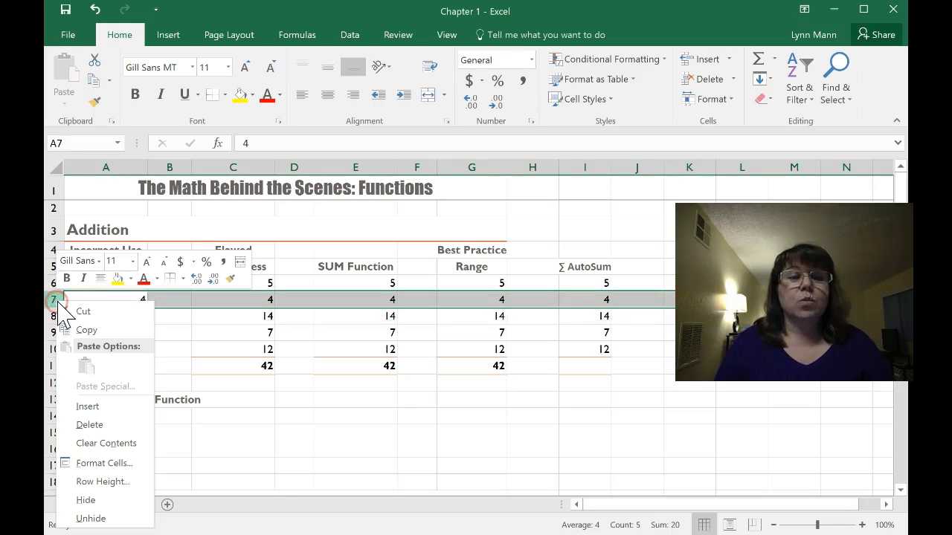
left_click(84, 403)
Enter 2 in A7 and C7 of the new row, leaving E7 empty
left_click(123, 300)
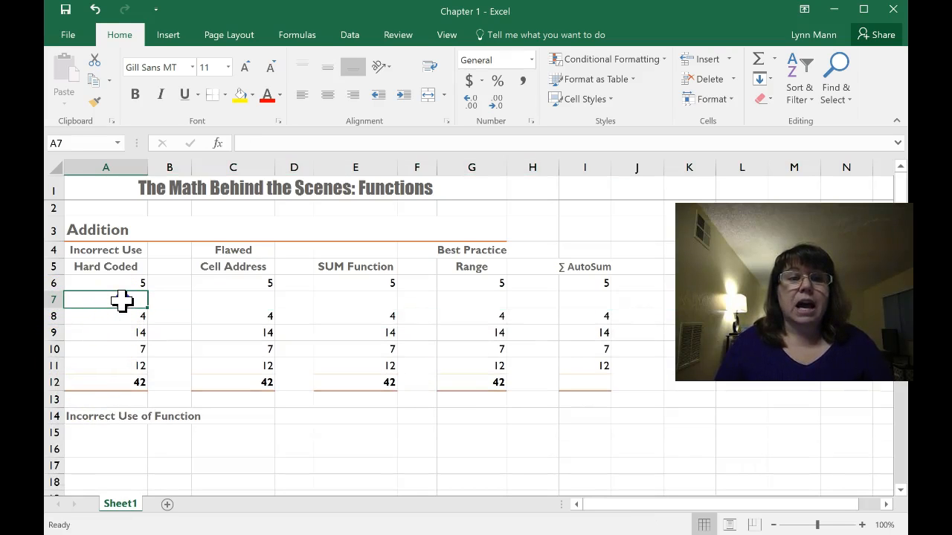
type("2")
left_click(219, 299)
type("2")
left_click(319, 302)
type("2")
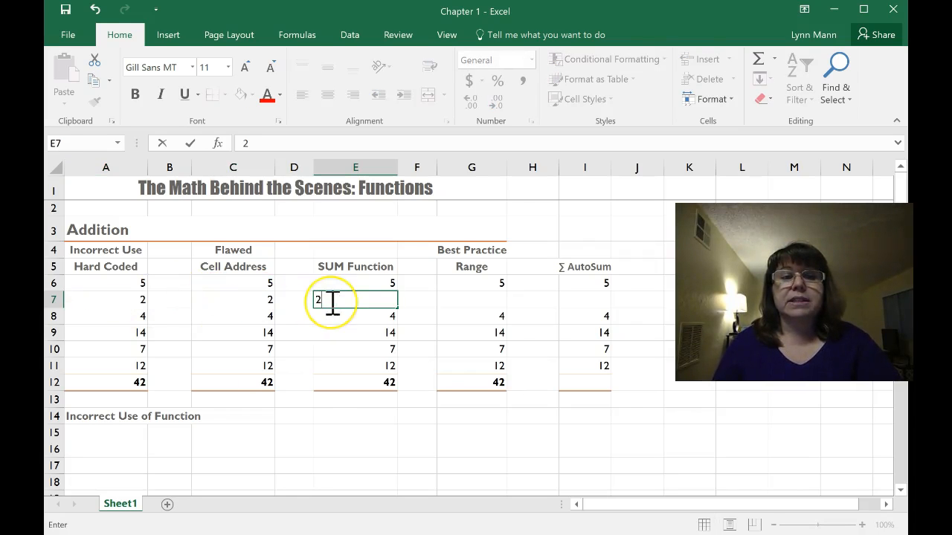
key("BackSpace")
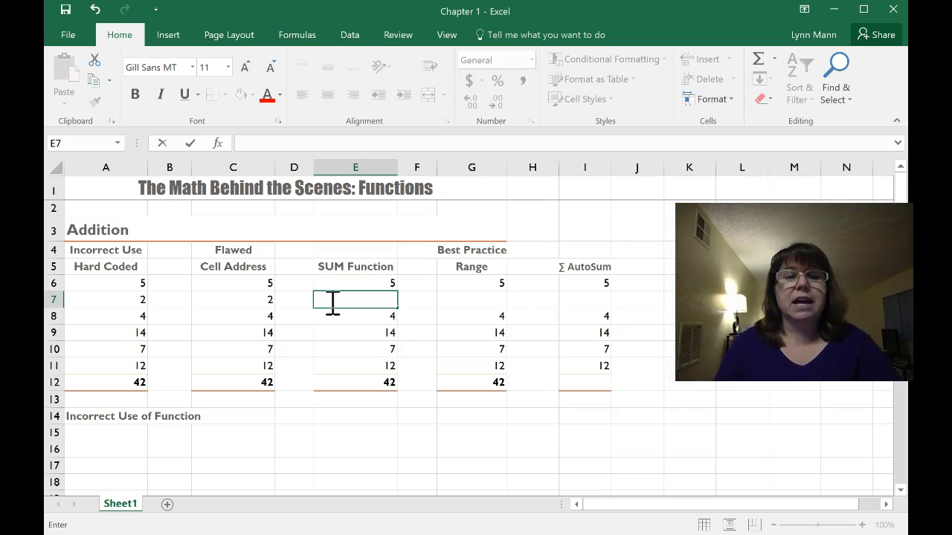
Open the total formulas in A12 and C12 to examine whether they include the new row's value, leaving both unchanged
left_click(121, 382)
double_click(121, 383)
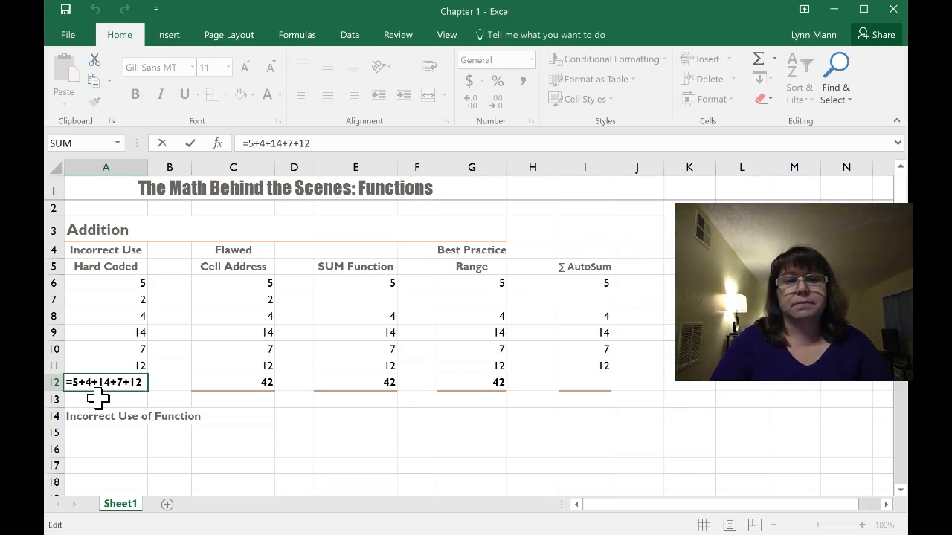
key("Return")
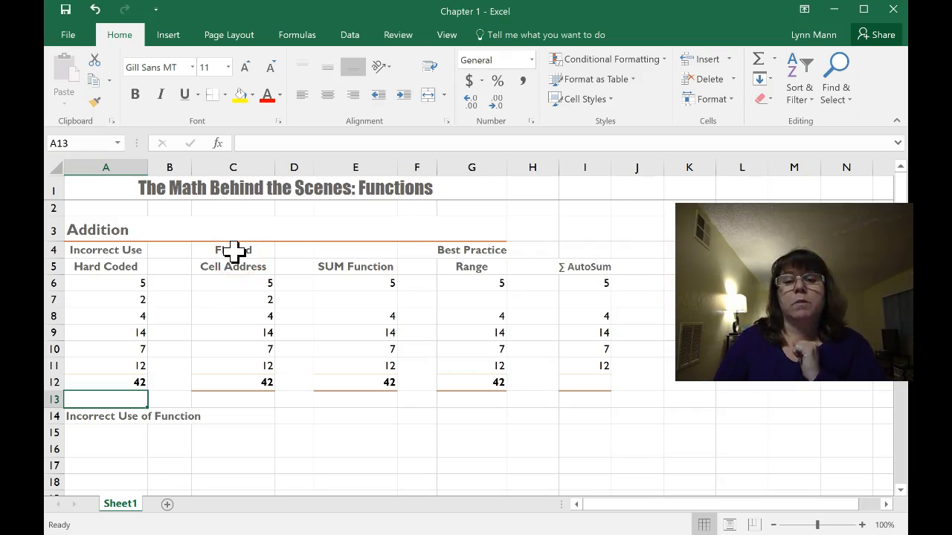
double_click(240, 383)
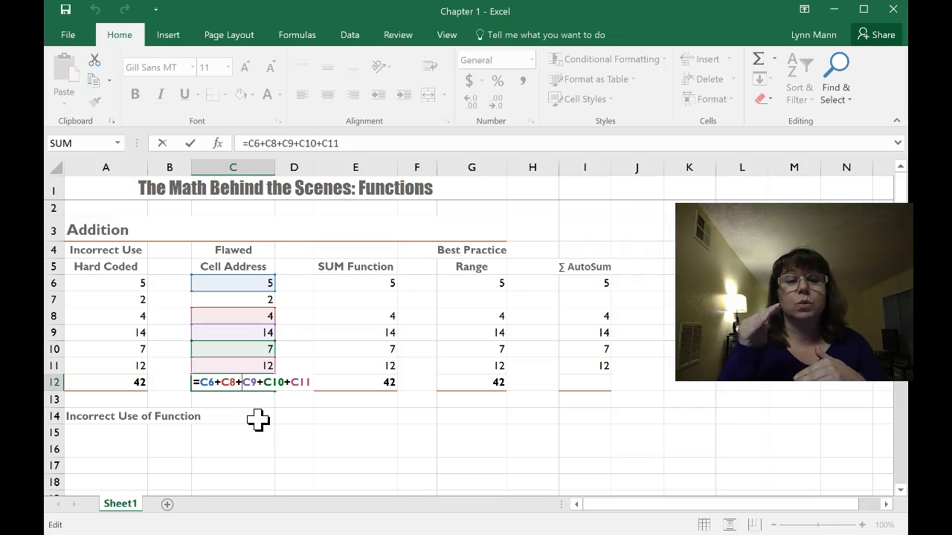
key("Return")
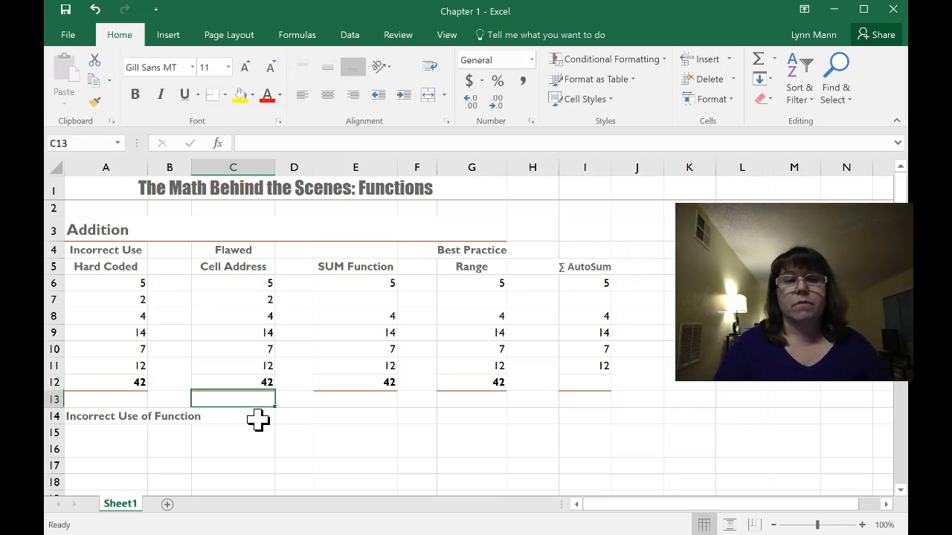
Enter 2 in E7 of the SUM Function column
left_click(365, 303)
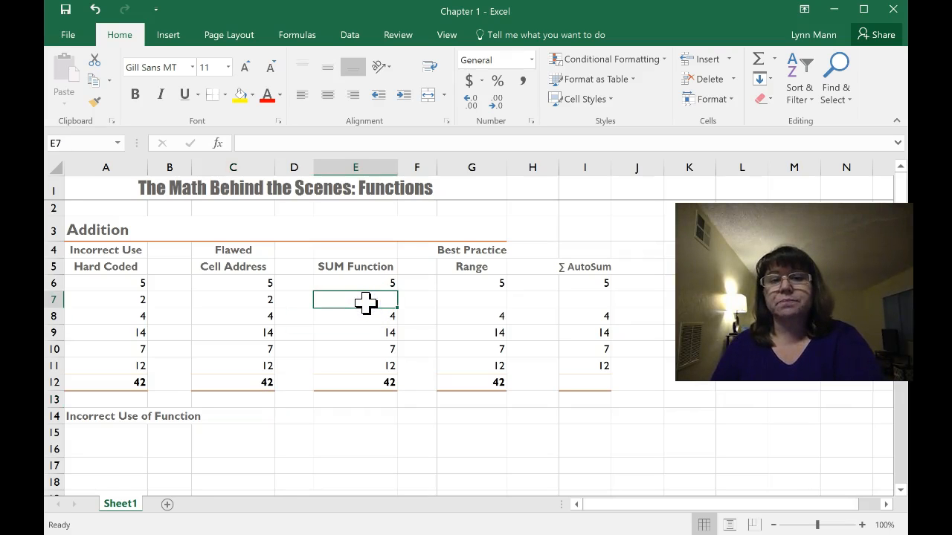
type("2")
key("Return")
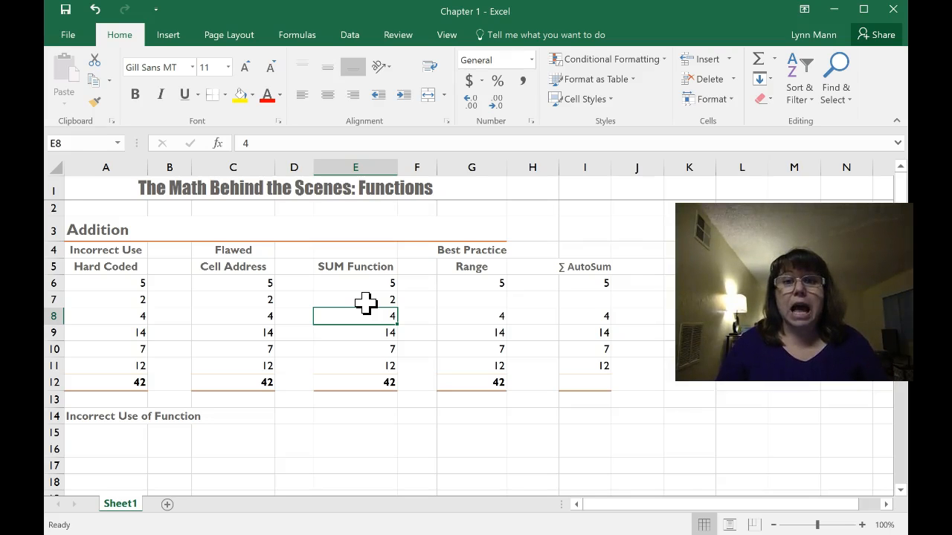
Open the SUM formula in E12 to examine which cells its argument list covers, leaving it unchanged
left_click(373, 383)
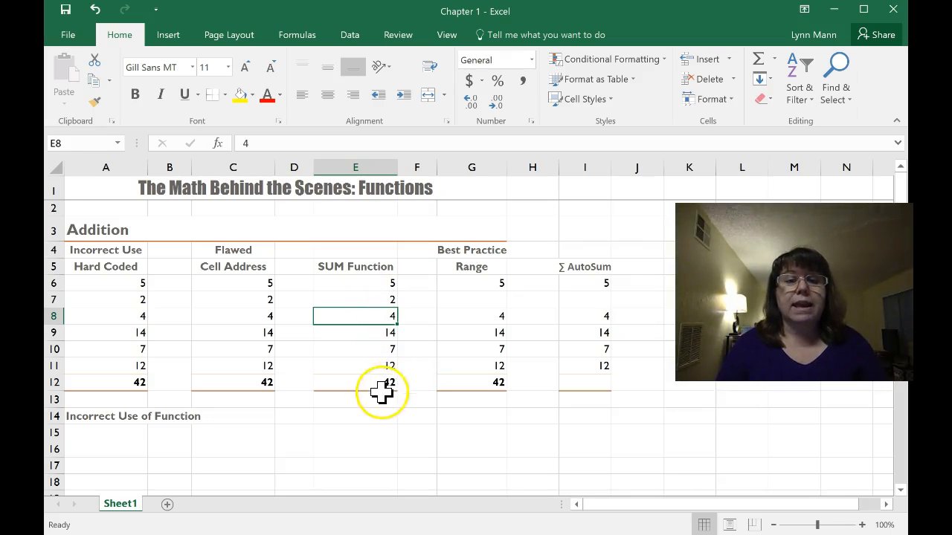
double_click(372, 383)
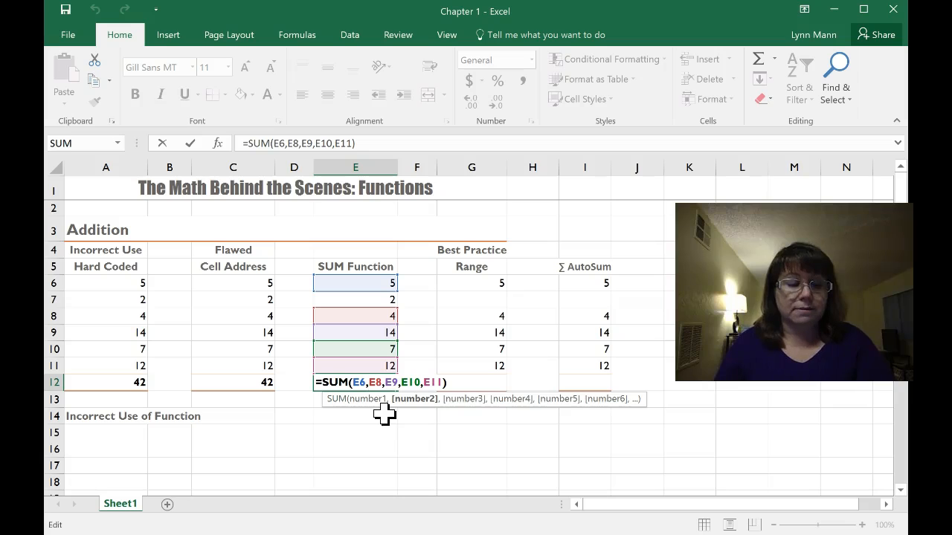
key("Return")
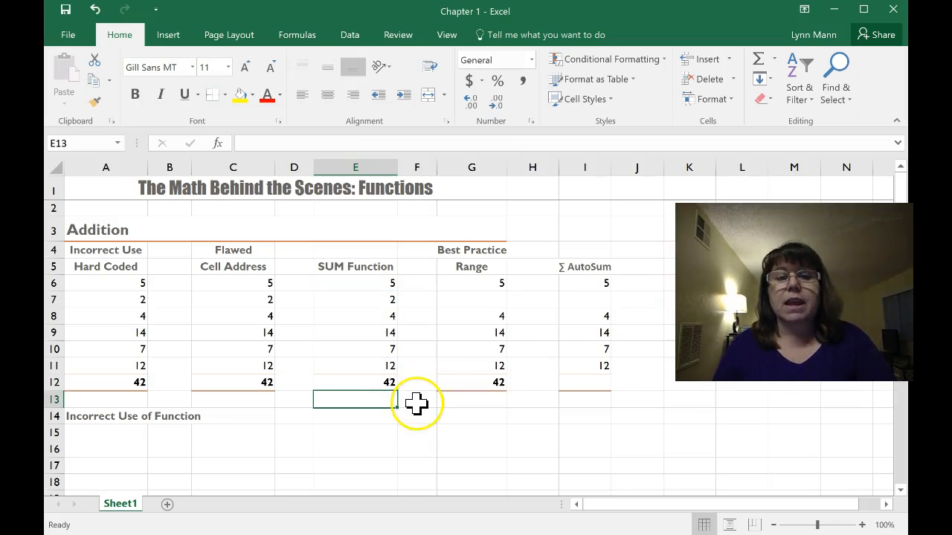
Enter 2 in G7 of the Range column
left_click(473, 301)
type("2")
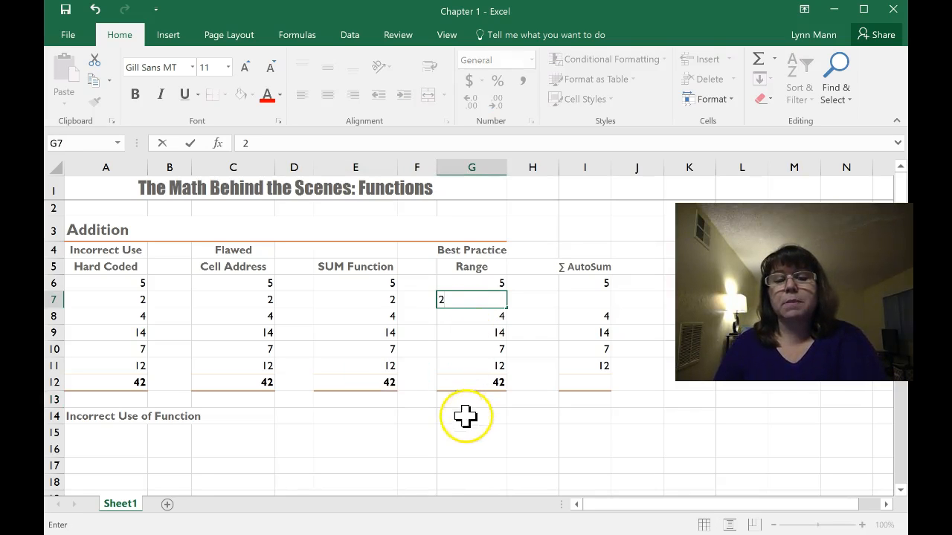
key("Return")
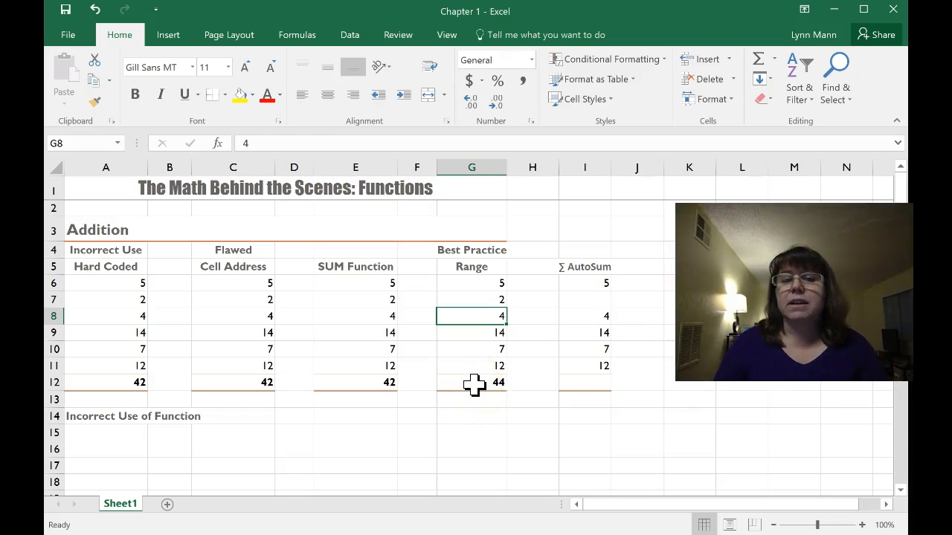
Open the SUM formula in G12 to examine the range it covers, leaving it unchanged
left_click(475, 384)
key("alt+equal")
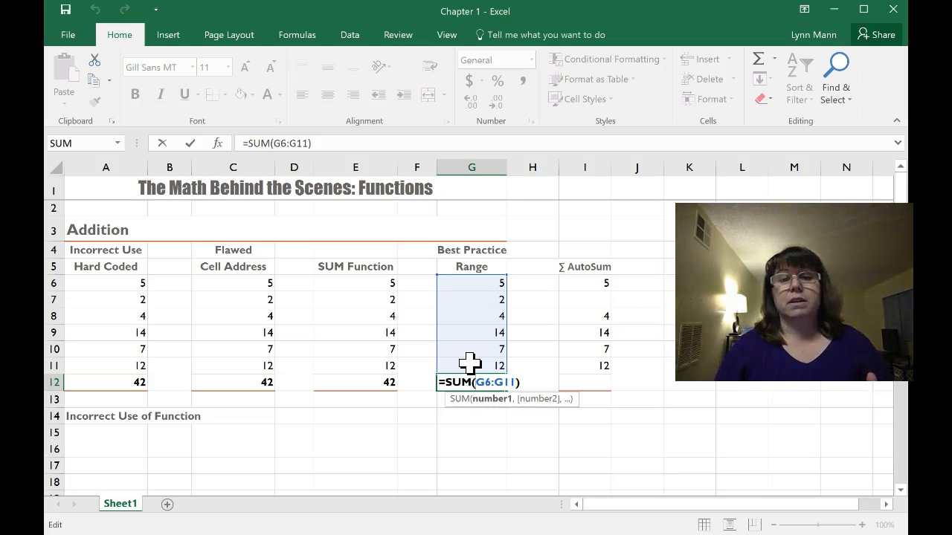
left_click(533, 332)
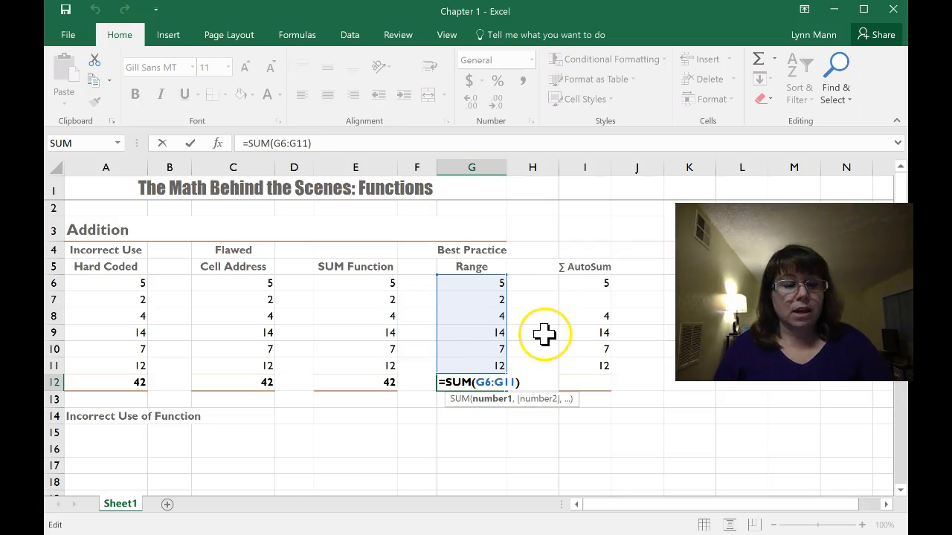
key("Return")
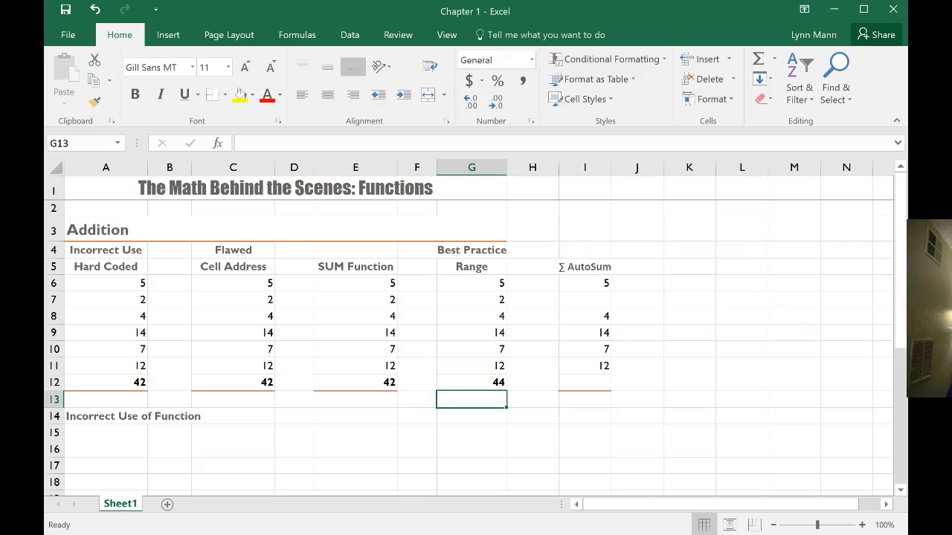
Enter 2 in I7 of the AutoSum column
left_click(587, 300)
double_click(587, 300)
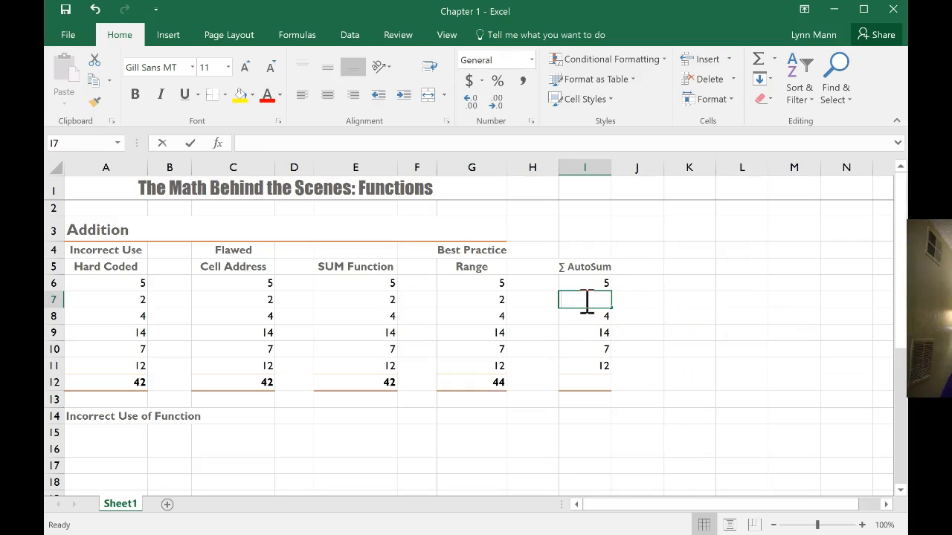
type("2")
key("Return")
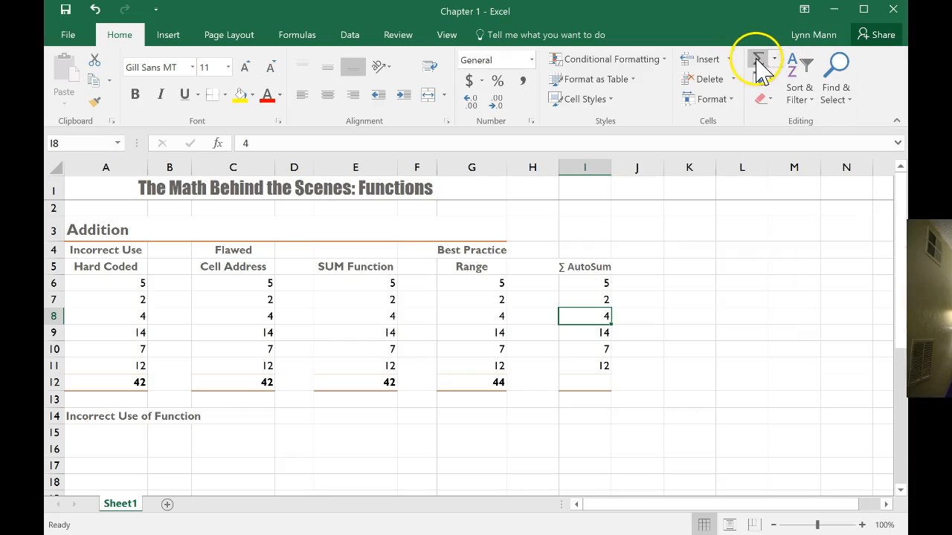
Total the AutoSum column in I12 with the AutoSum command over the range I6:I11
left_click(593, 385)
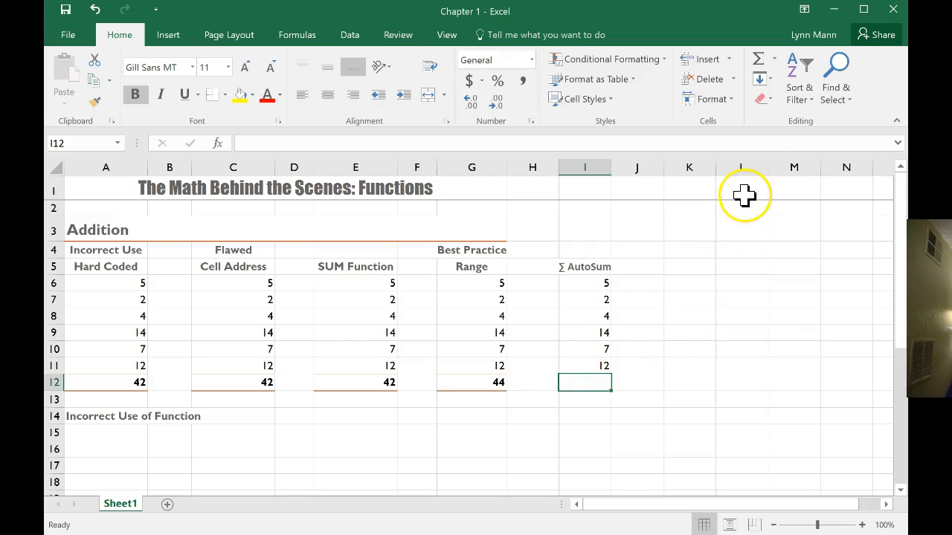
left_click(760, 64)
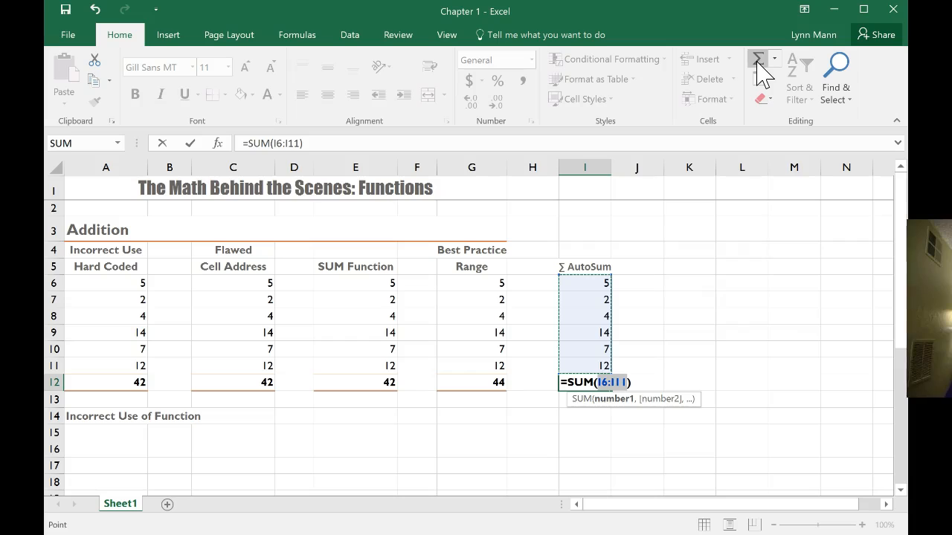
key("Return")
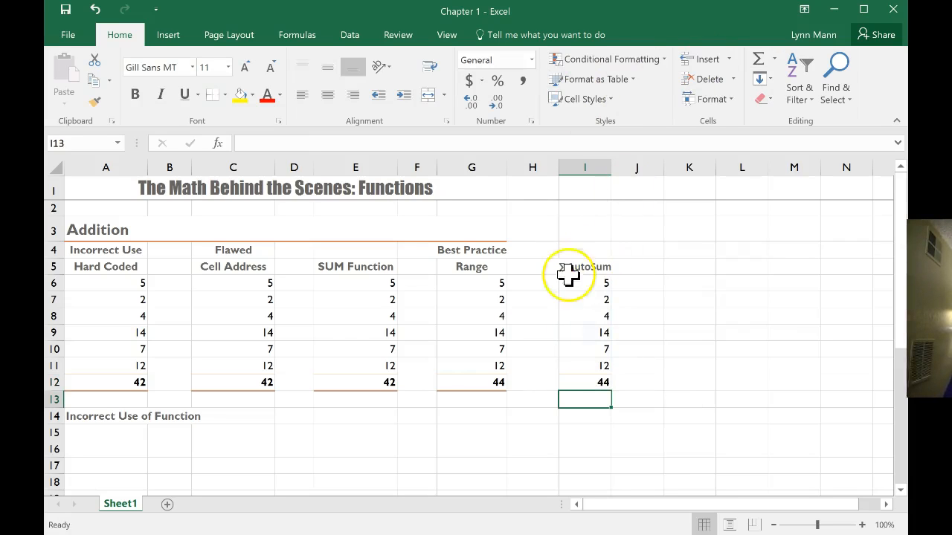
Display the sheet's formulas to compare the row 12 total formulas across all columns, and return to showing values
left_click(474, 382)
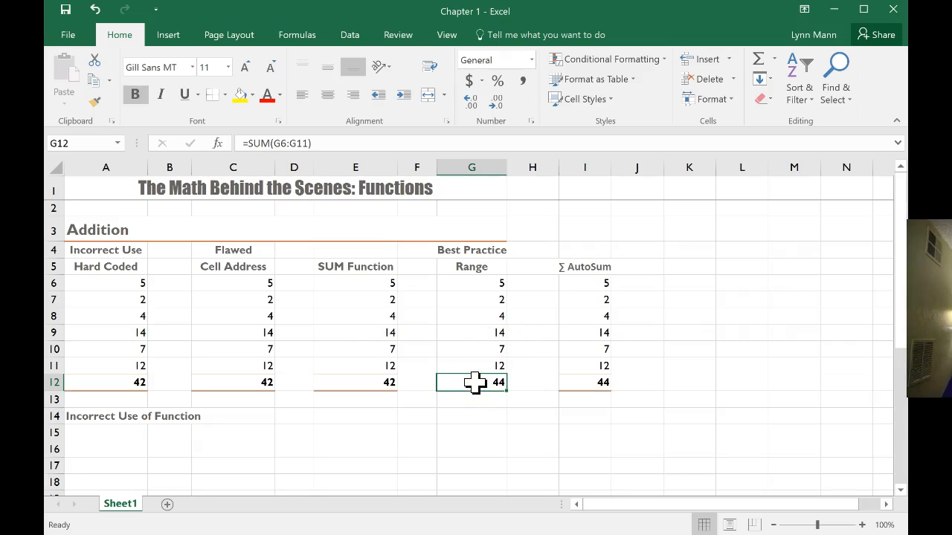
key("ctrl+grave")
left_click_drag(660, 508, 744, 502)
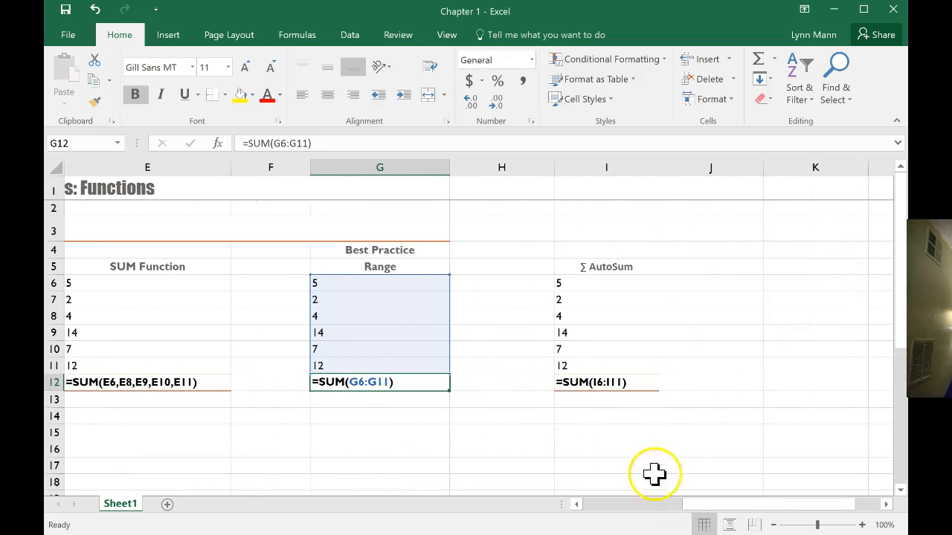
left_click_drag(699, 506, 590, 508)
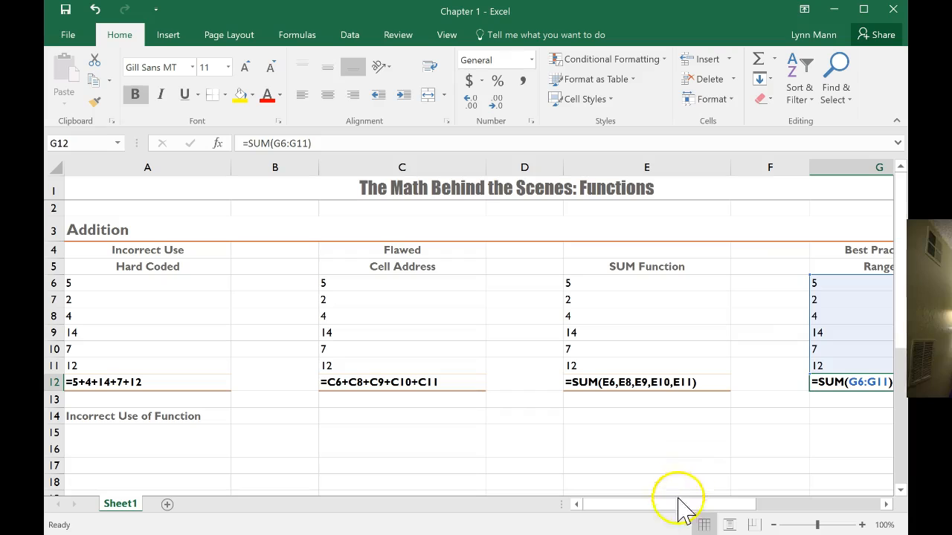
left_click_drag(655, 503, 654, 503)
key("ctrl+grave")
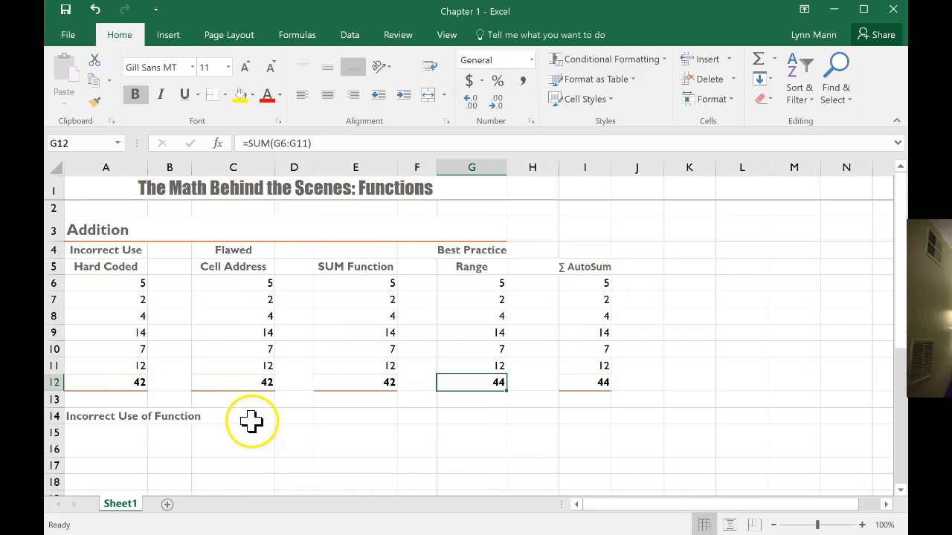
Enter =SUM(E6+E7+E8+E9+E10+E11) in A15 beneath the addition section's Incorrect Use of Function heading
left_click(104, 432)
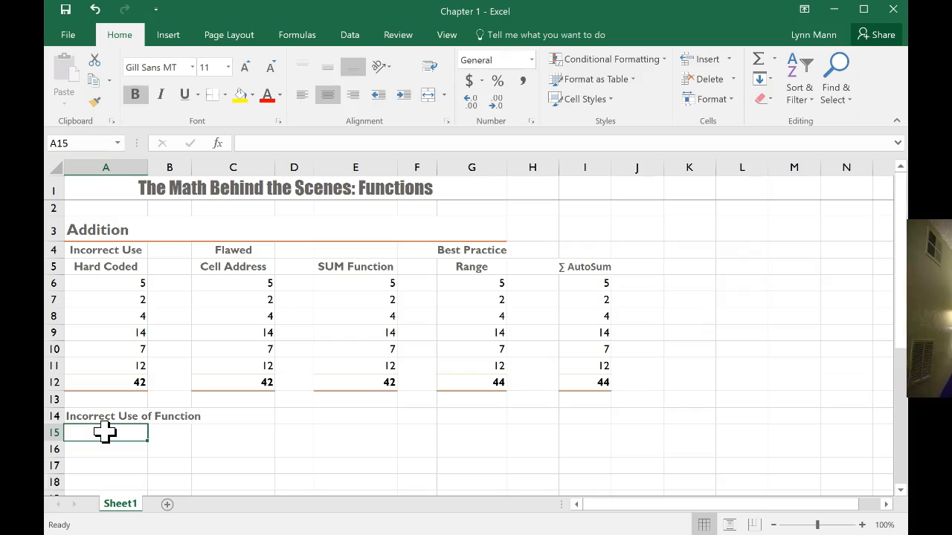
type("=SU")
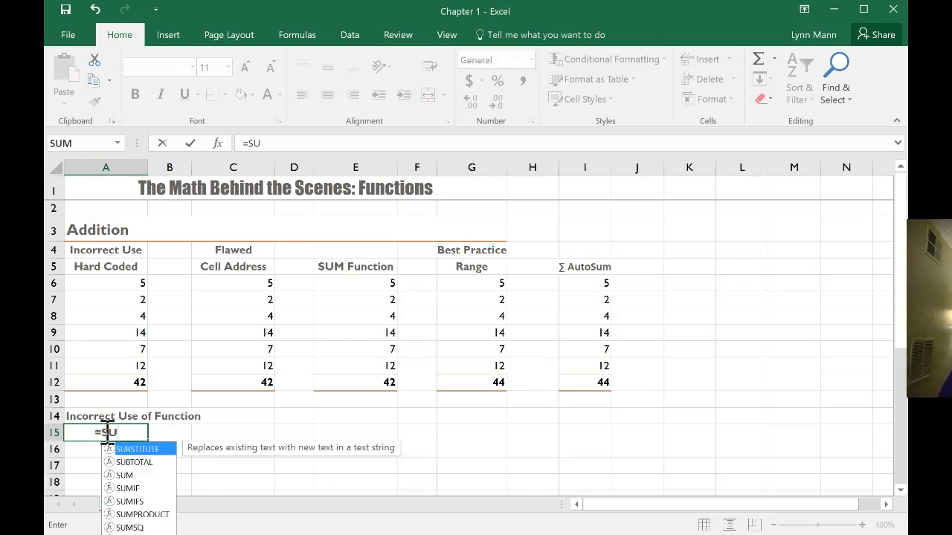
type("M(")
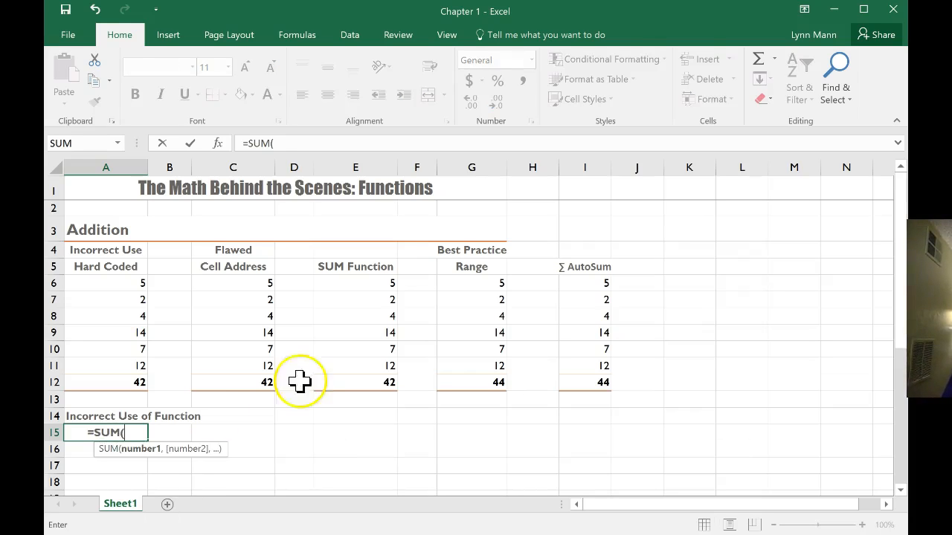
left_click(349, 284)
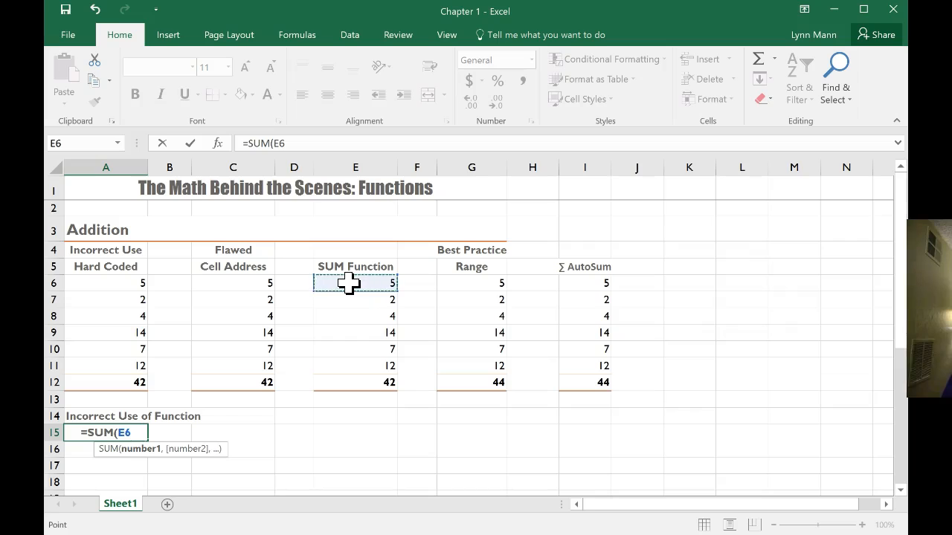
type("+")
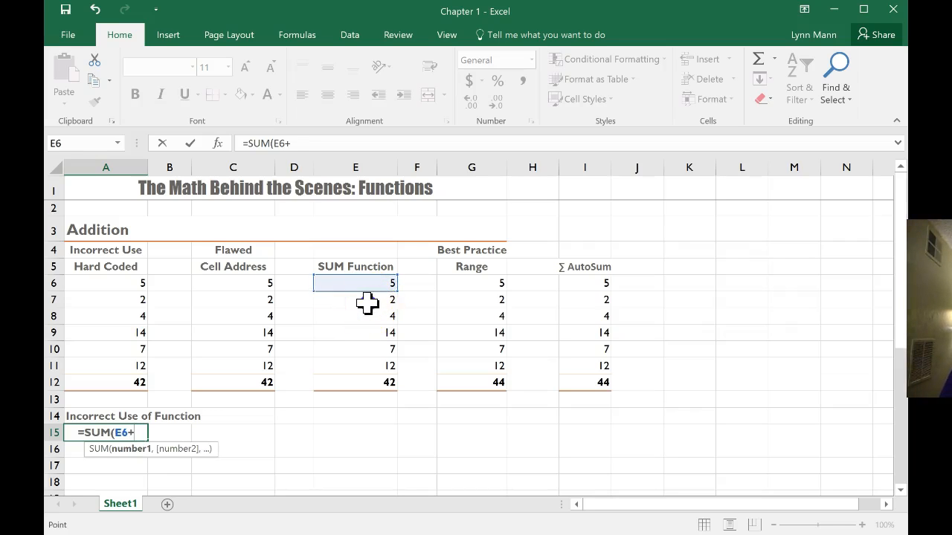
left_click(367, 300)
type("+")
left_click(362, 318)
type("+")
left_click(364, 332)
type("+")
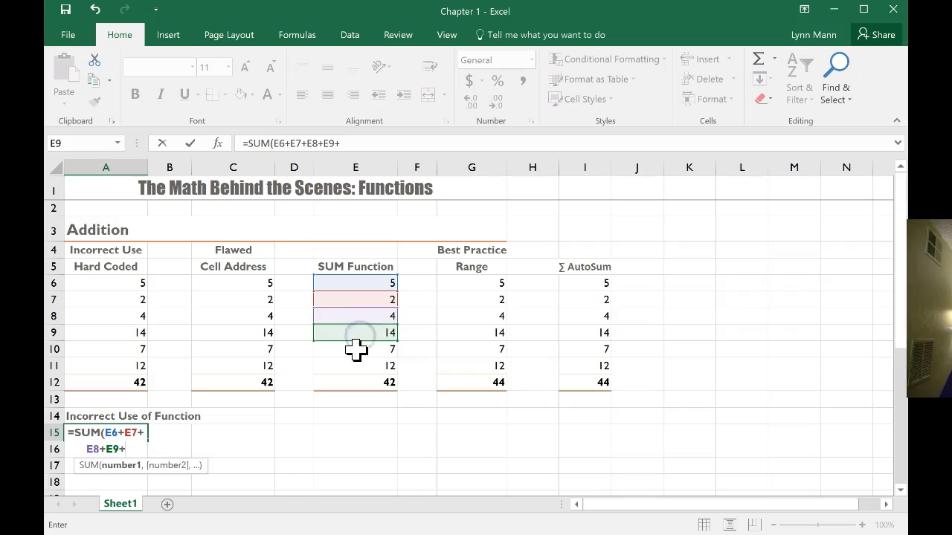
left_click(356, 350)
type("+")
left_click(357, 366)
type("+")
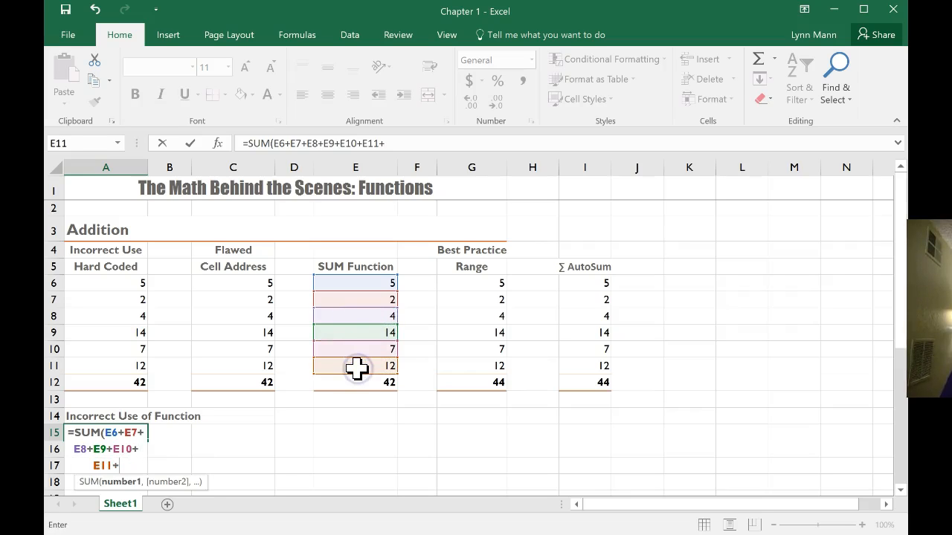
key("BackSpace")
type(")")
key("Return")
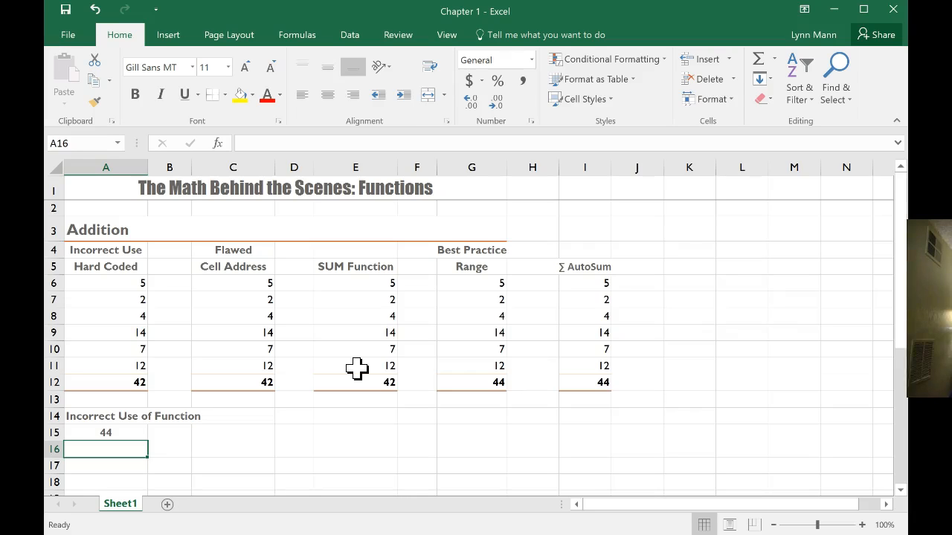
Display the sheet's formulas to review A15, and enter =SUM(44) in A16 below it
left_click(84, 434)
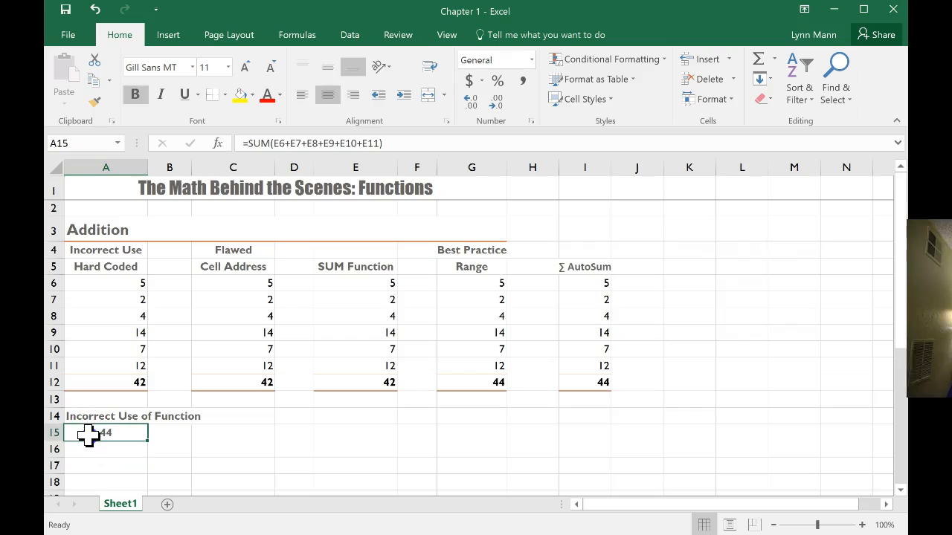
key("ctrl+grave")
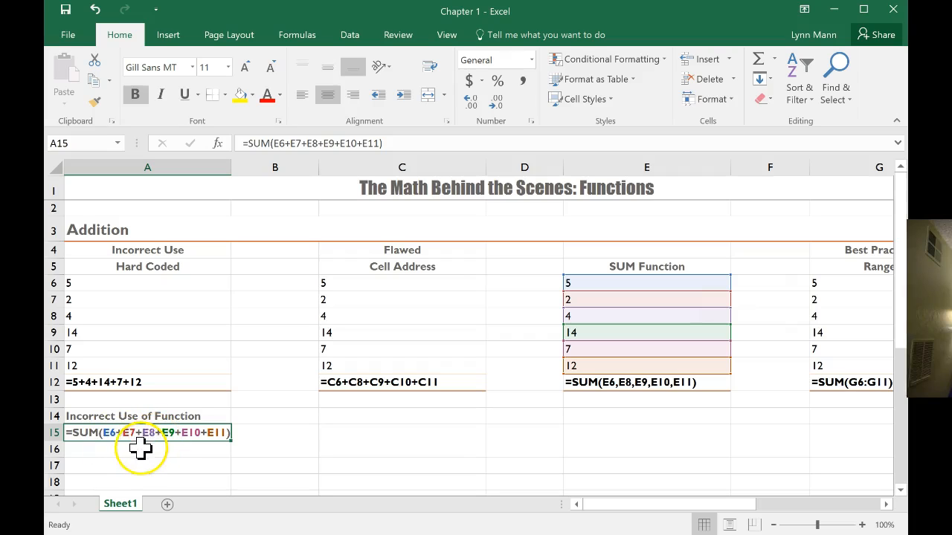
key("Return")
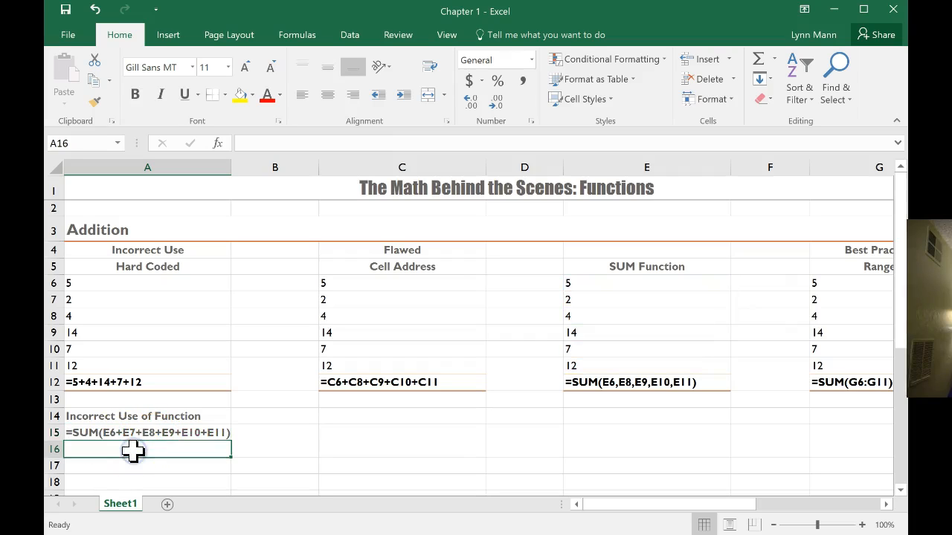
type("=S")
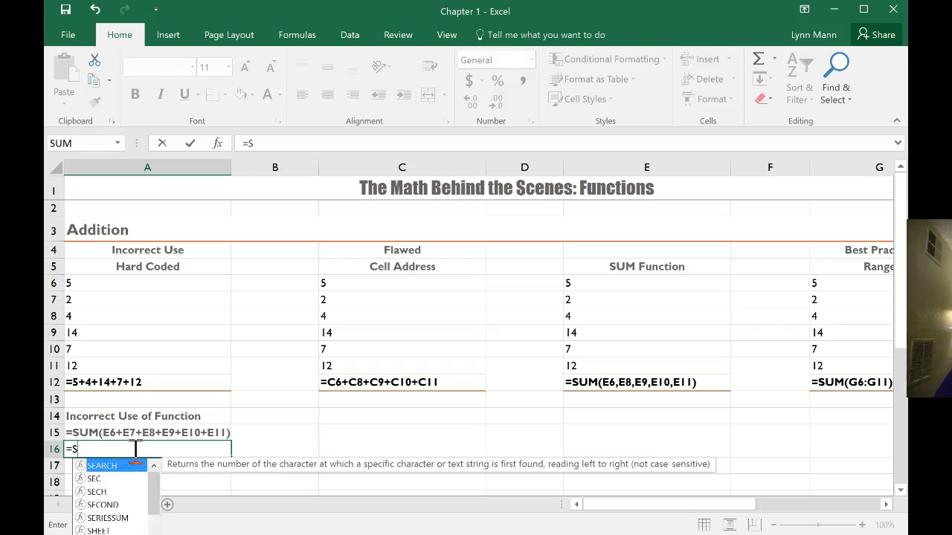
type("UM(44)")
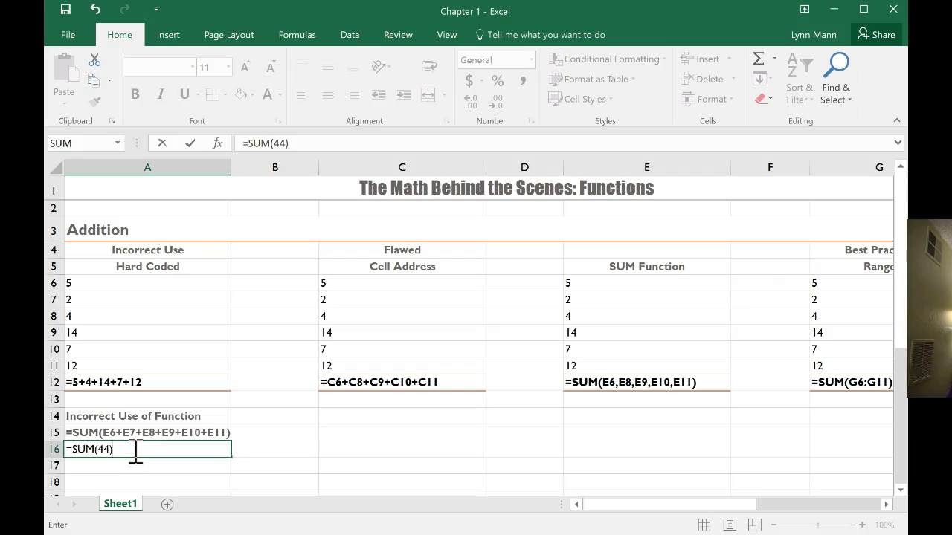
key("Return")
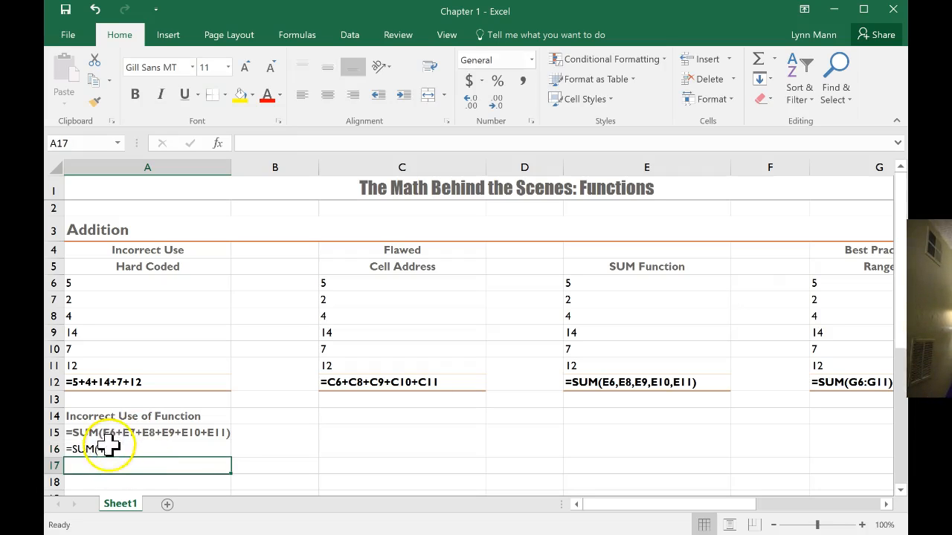
Alternate between displayed values and formulas to compare A15 and A16, ending with values shown
key("ctrl+grave")
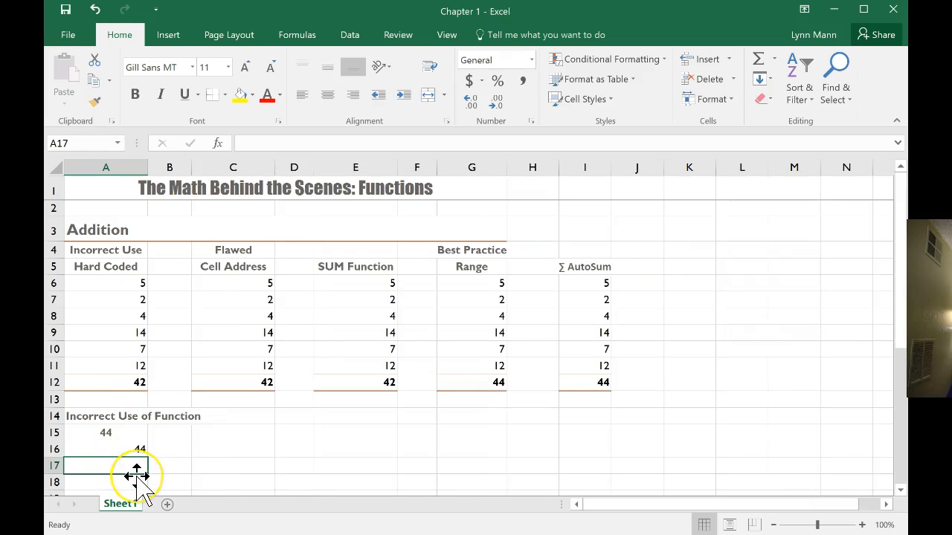
key("ctrl+grave")
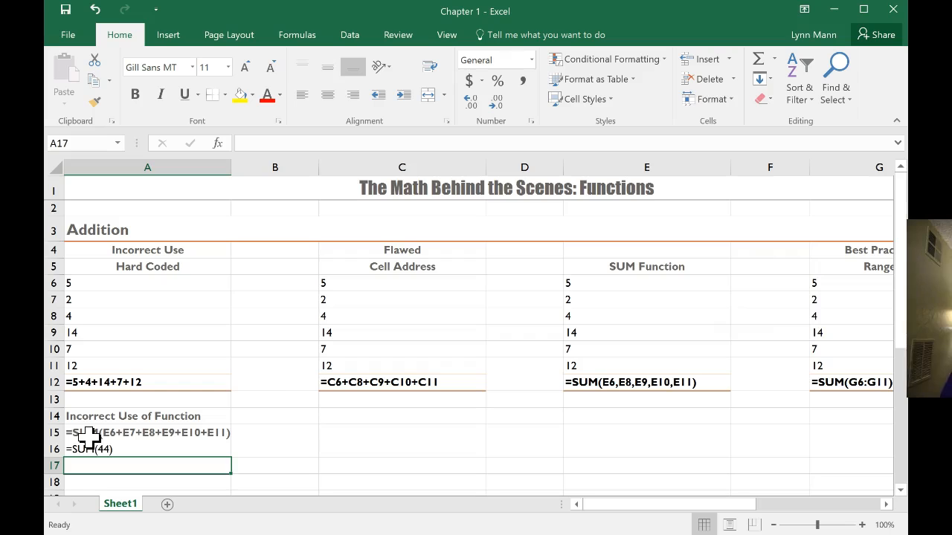
key("ctrl+grave")
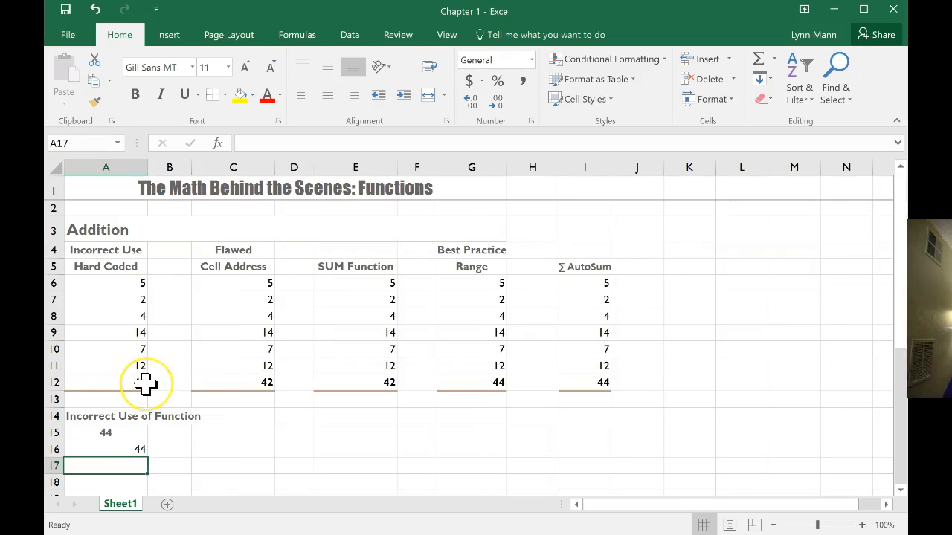
Move the Incorrect Use of Function heading in the Multiplication section from A28 to A30
scroll(145, 384, "down", 5)
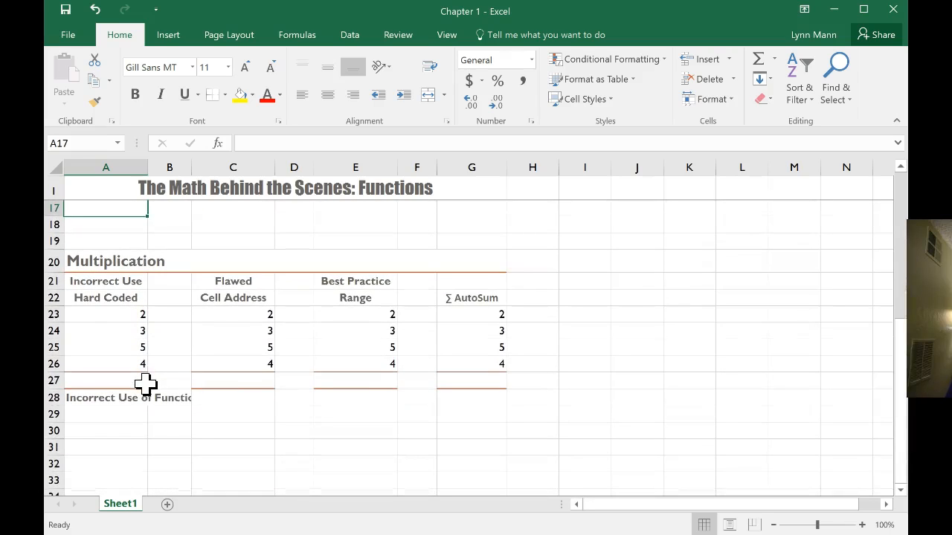
left_click(100, 401)
left_click_drag(102, 409, 103, 430)
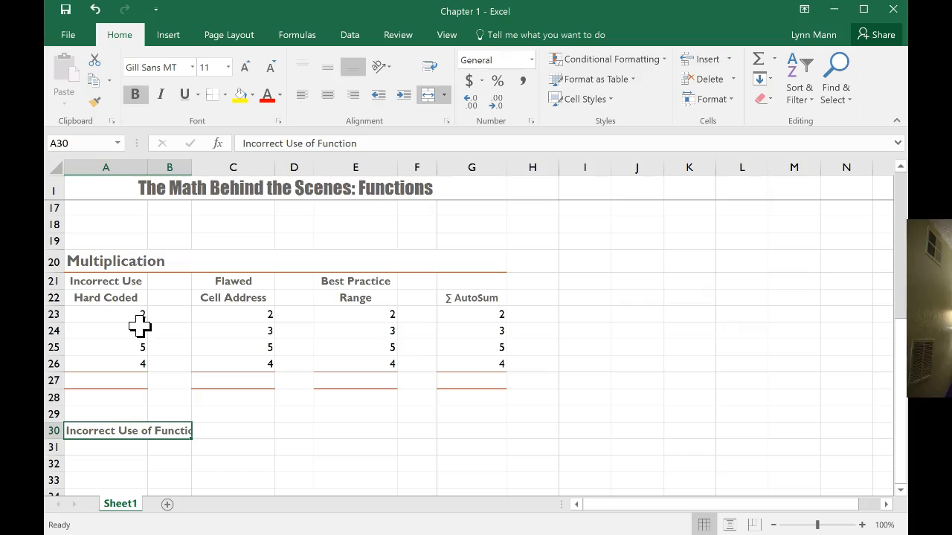
Enter the hard-coded product =2*3*5*4 in A27 of the Multiplication section
left_click(104, 383)
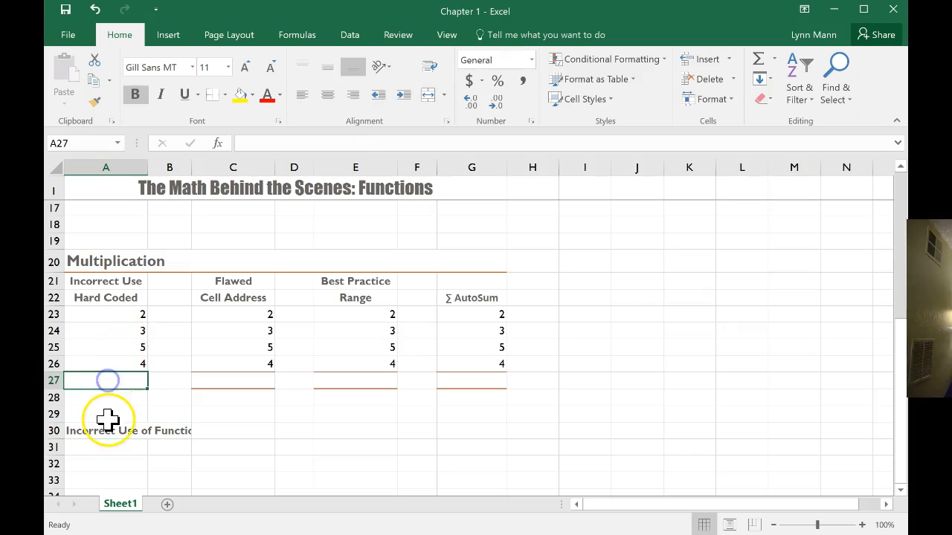
type("=")
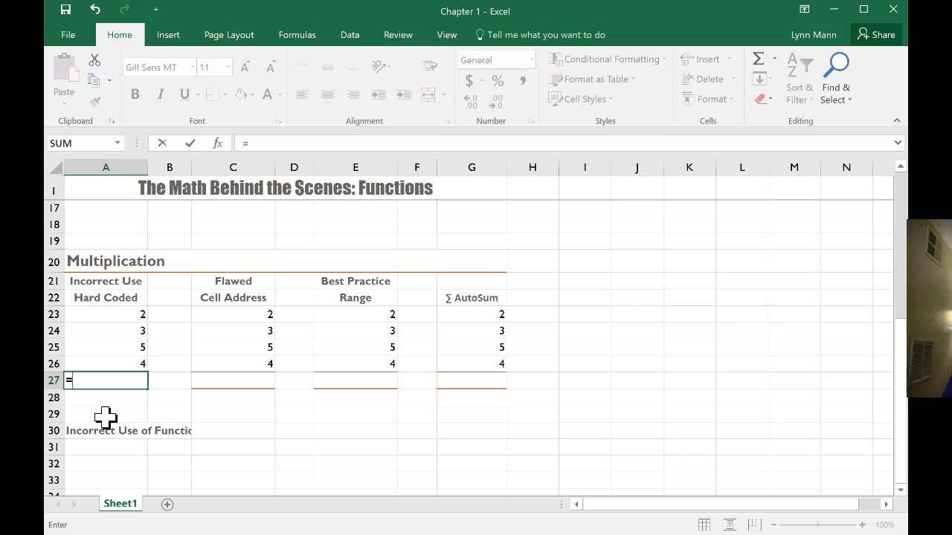
type("2*")
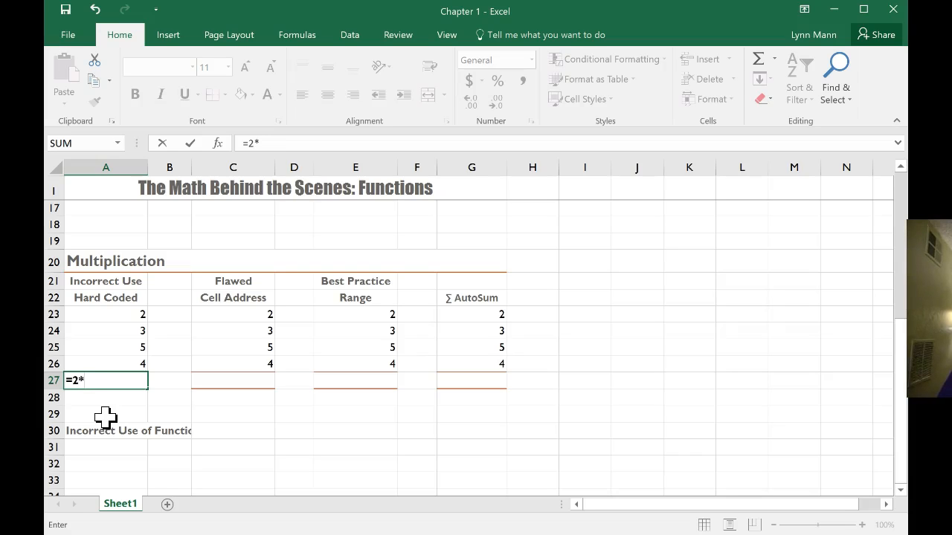
type("3*5*4")
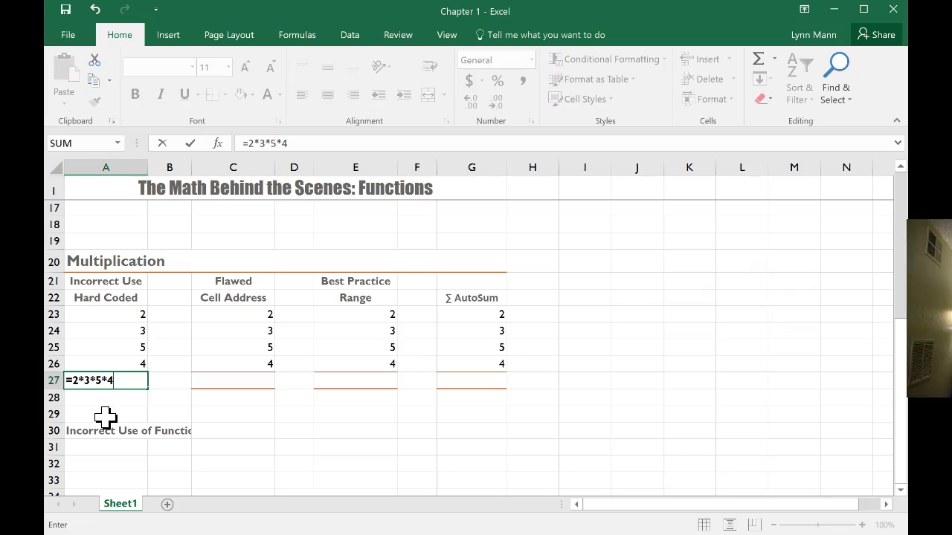
key("Return")
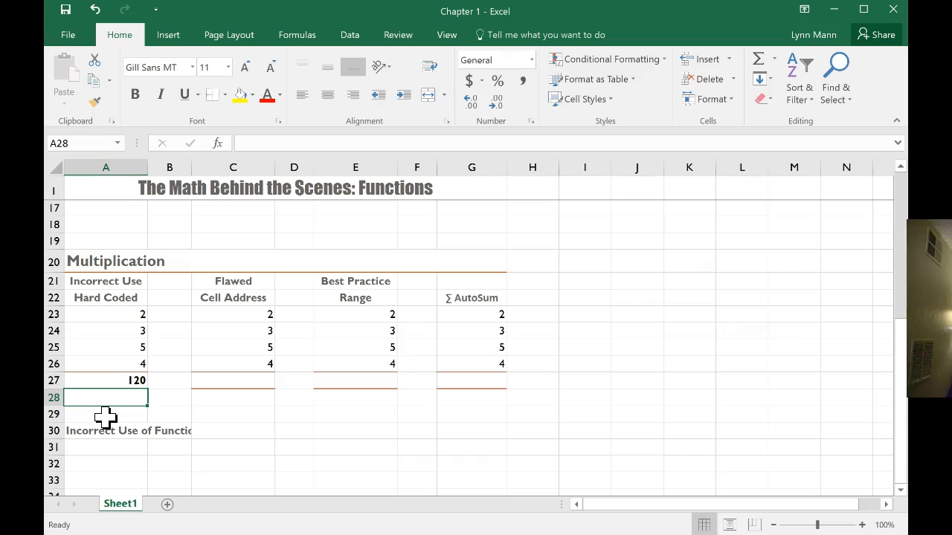
Enter the cell-address product =C23*C24*C25*C26 in C27 of the Multiplication section
left_click(250, 382)
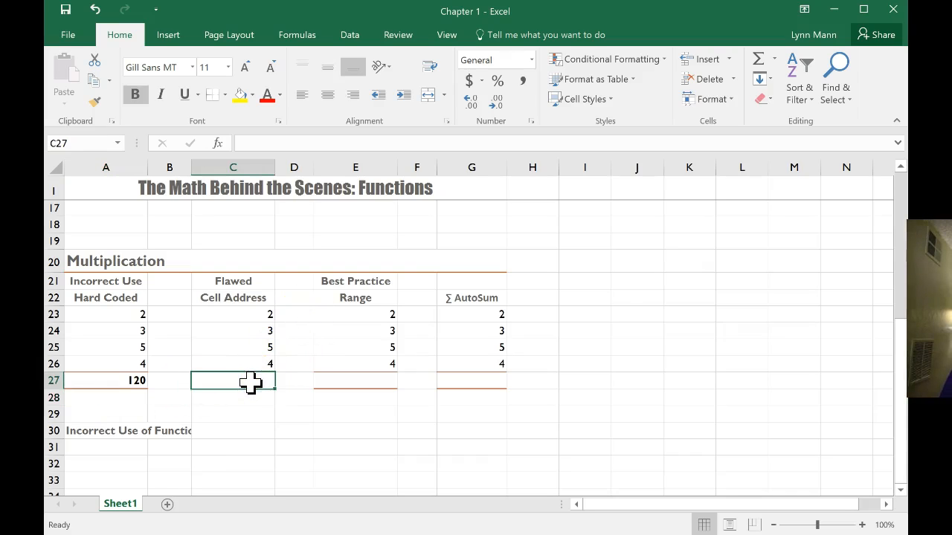
type("=")
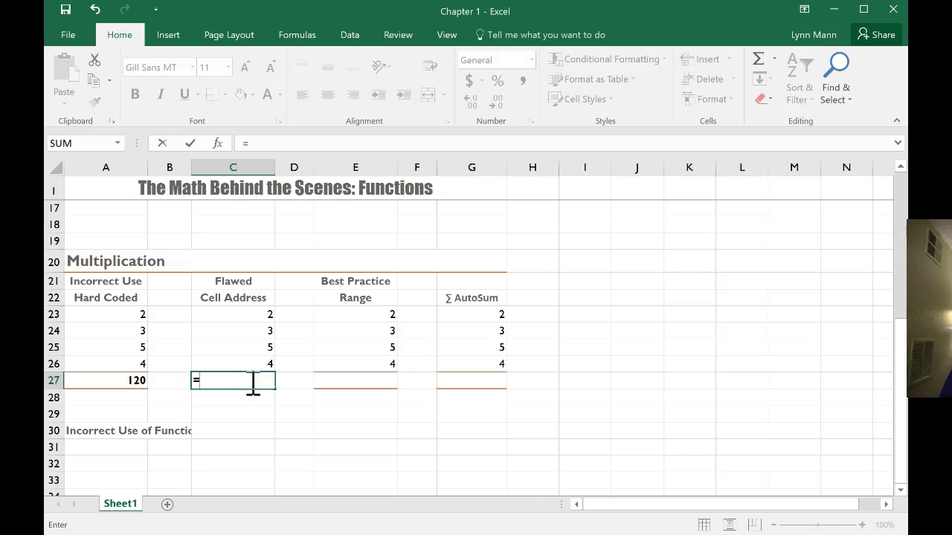
left_click(249, 314)
type("*")
left_click(248, 331)
type("*")
left_click(247, 353)
type("*")
left_click(247, 363)
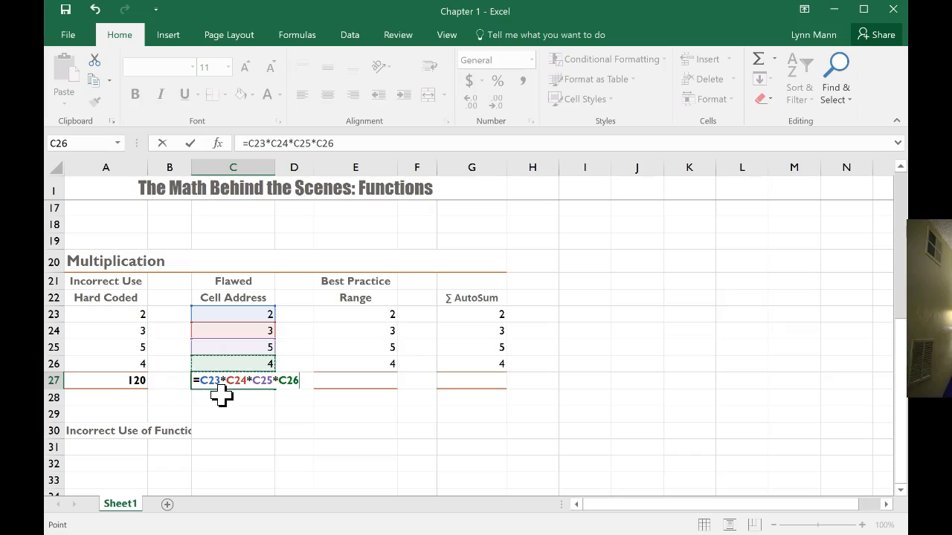
key("Return")
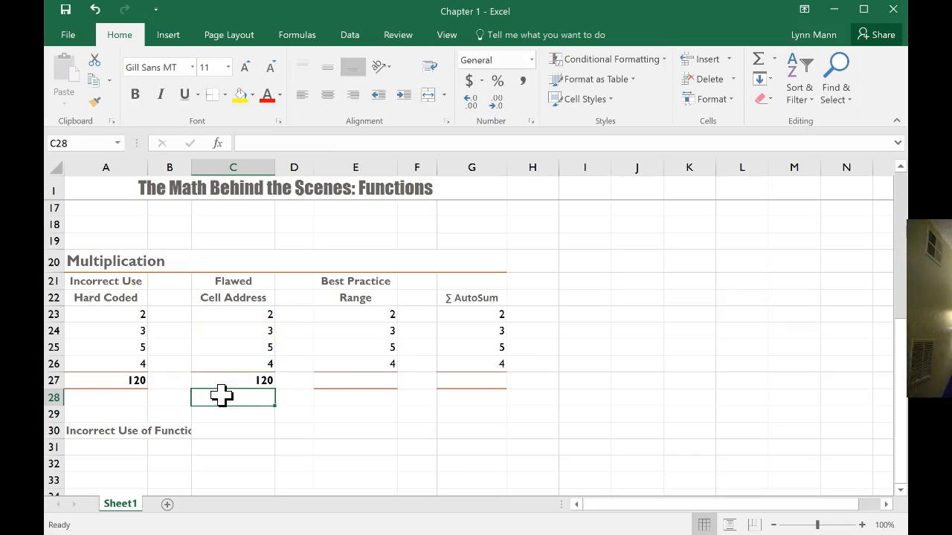
Enter the best-practice formula =PRODUCT(E23:E26) in E27 of the Multiplication section
left_click(360, 381)
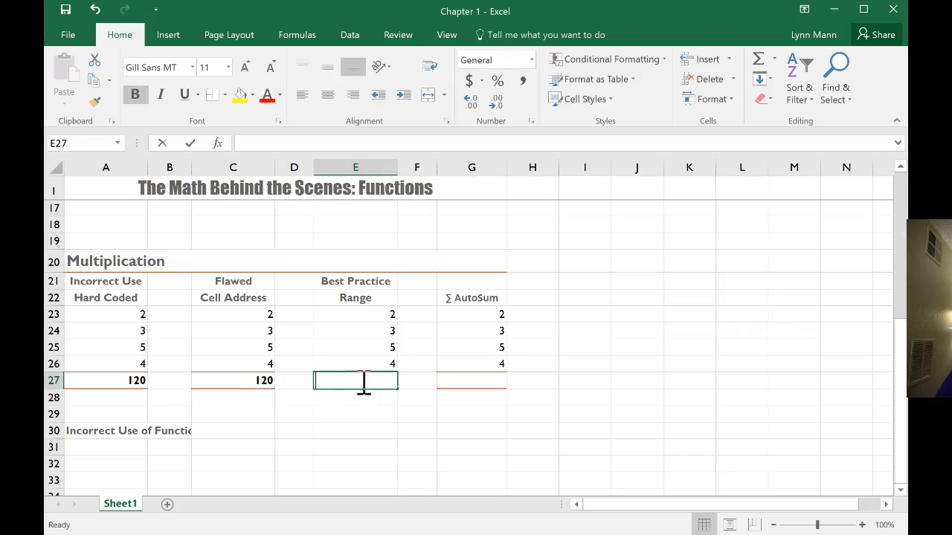
type("=PRO")
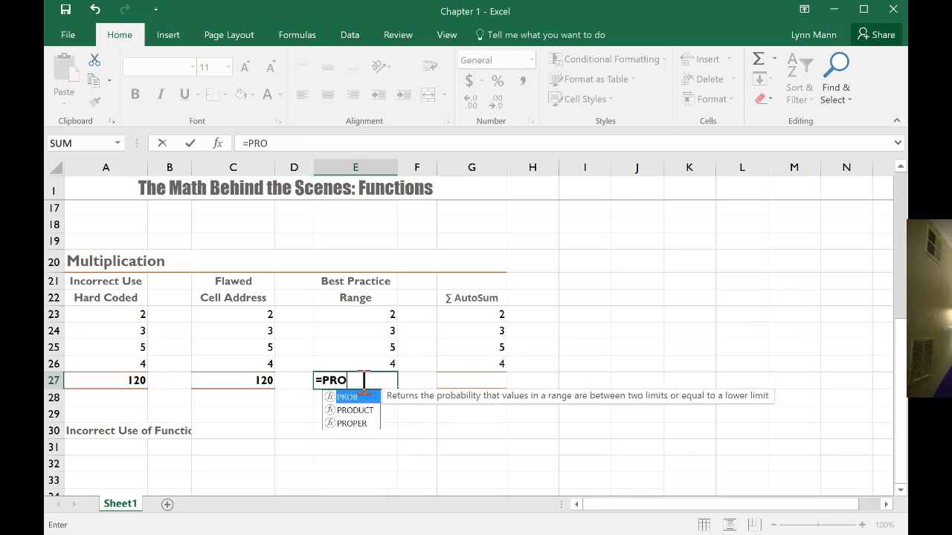
type("DUCT")
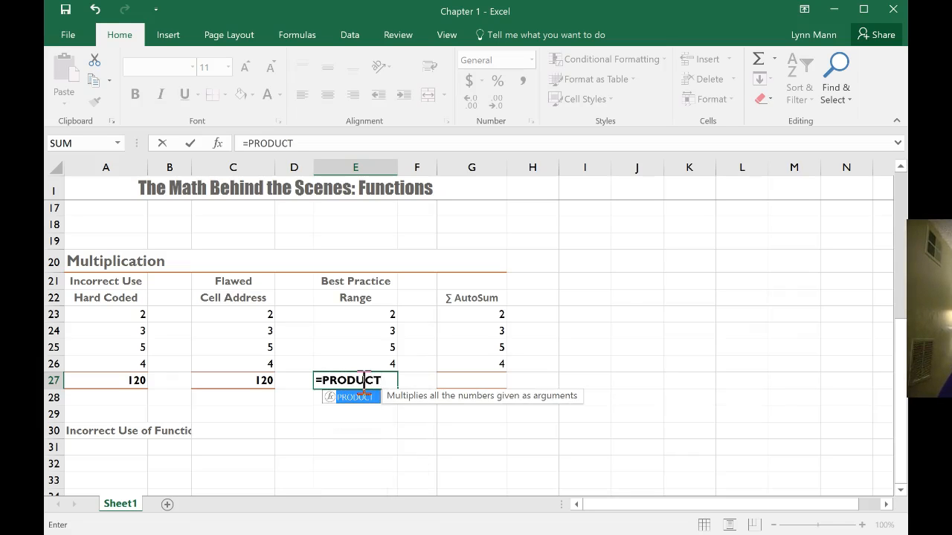
type("(")
left_click_drag(366, 316, 356, 360)
type(")")
key("Return")
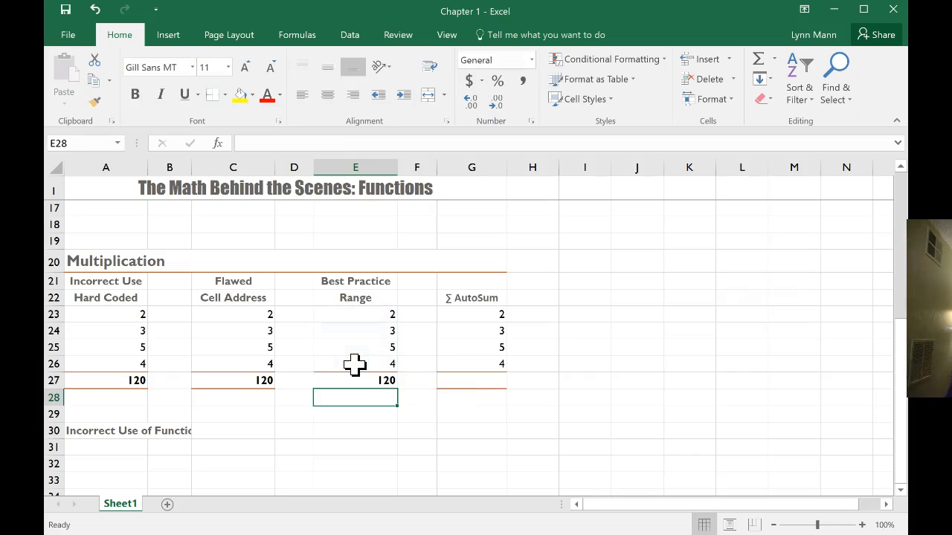
Search the function library for product and insert PRODUCT in G27 with the range G23:G26
left_click(457, 378)
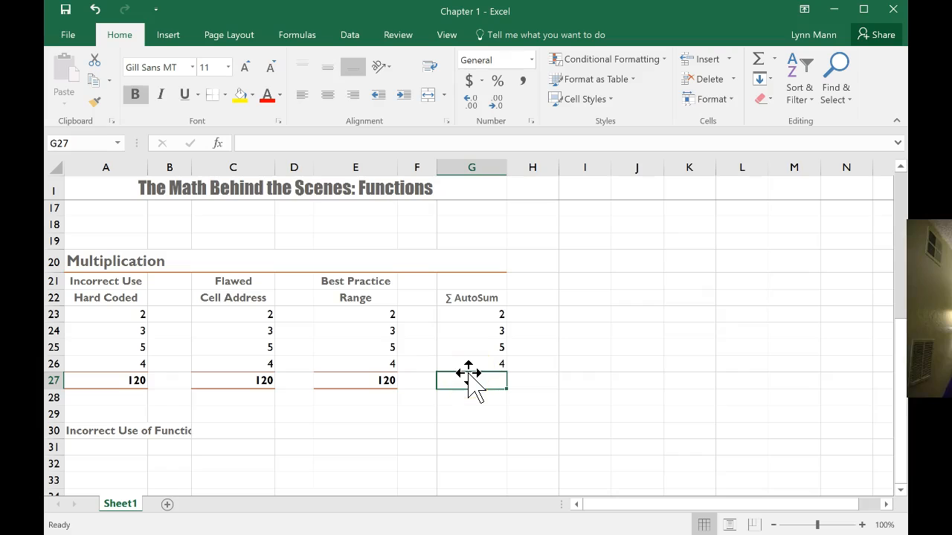
left_click(774, 59)
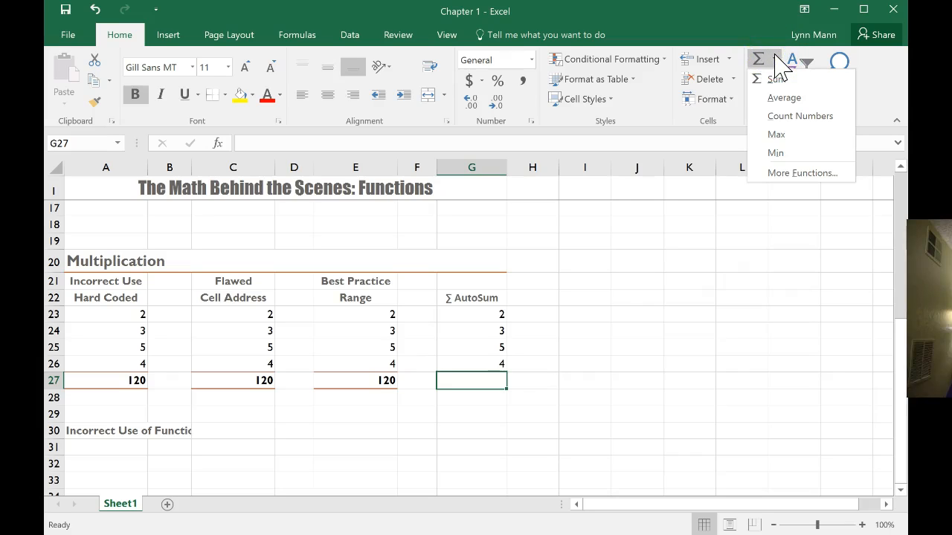
left_click(795, 189)
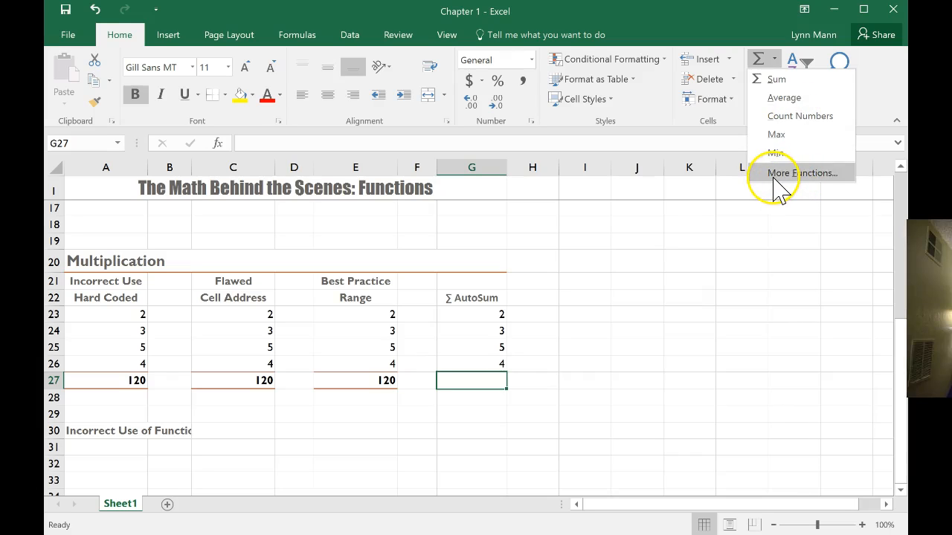
left_click(774, 180)
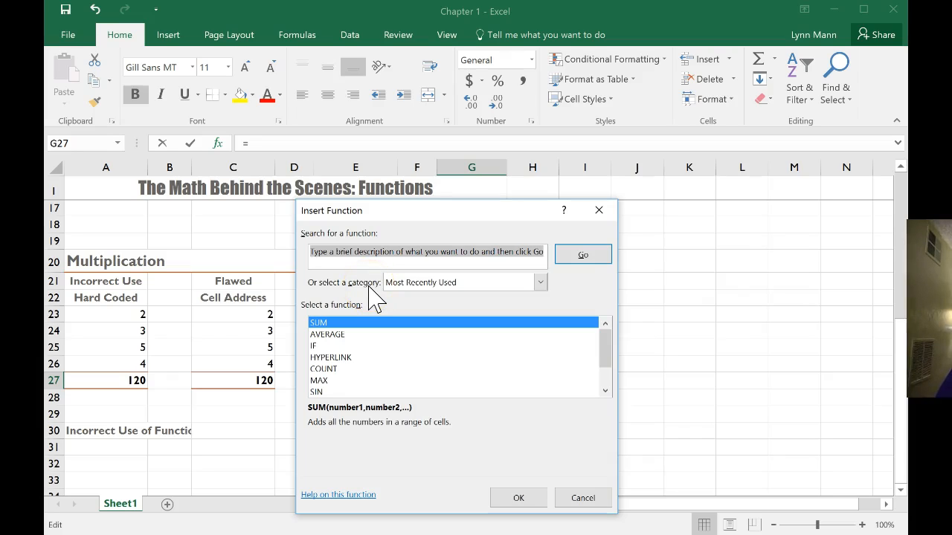
type("product")
left_click(582, 255)
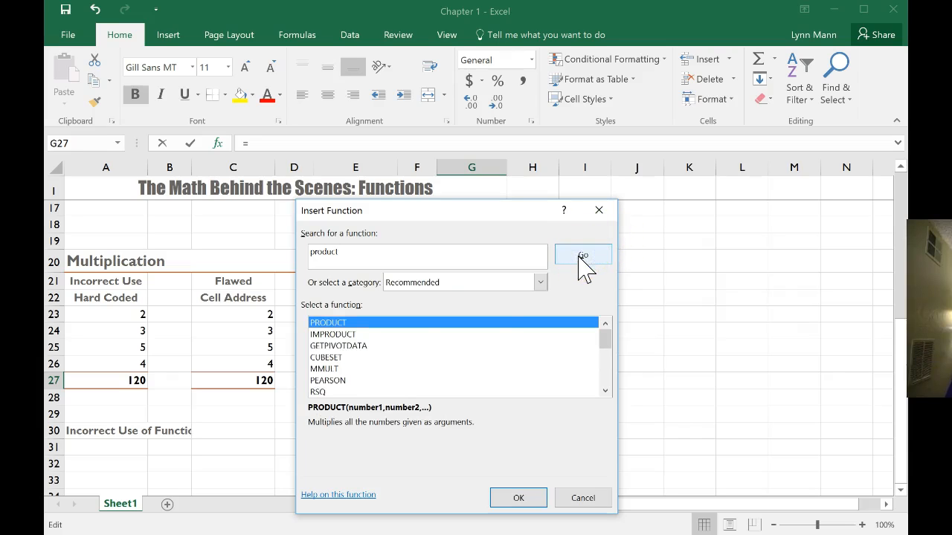
left_click(518, 497)
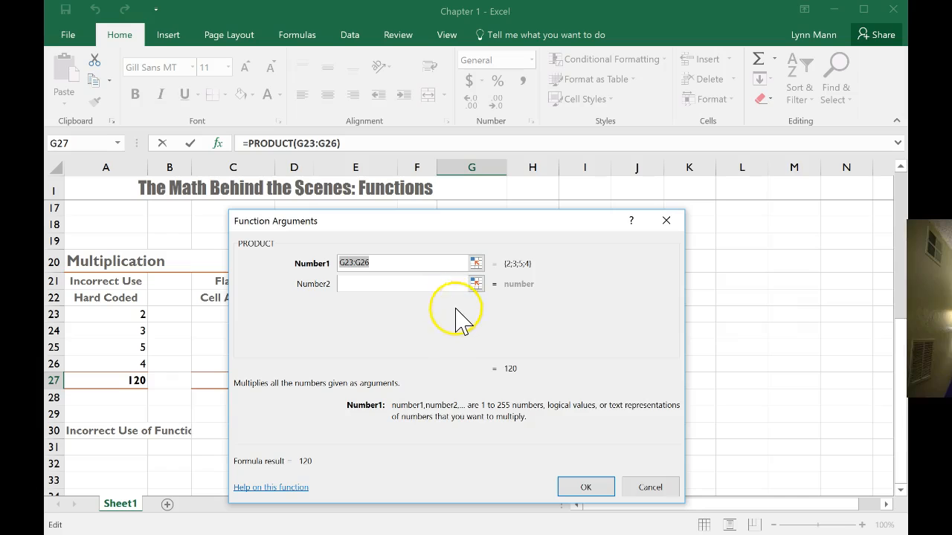
left_click(586, 488)
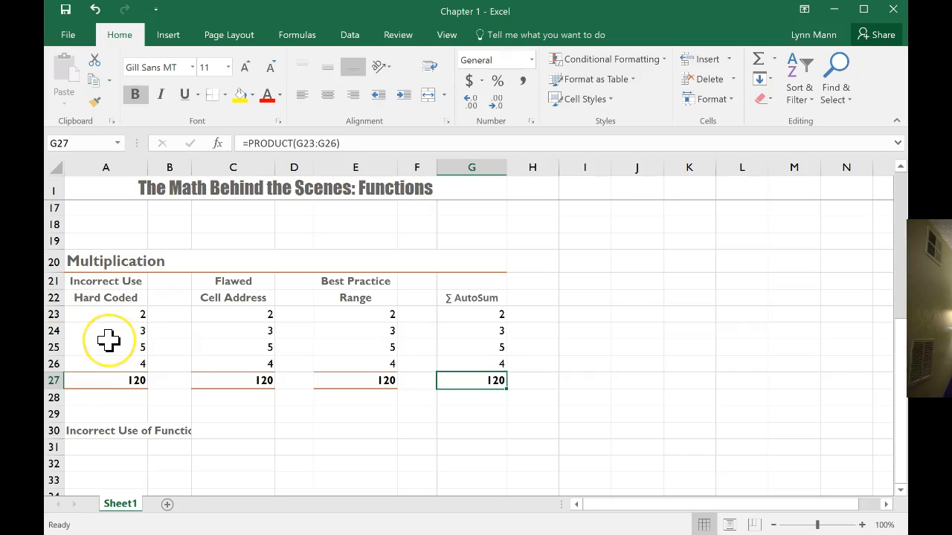
Insert a new row above row 24 in the Multiplication section and enter 6 in A24
right_click(52, 330)
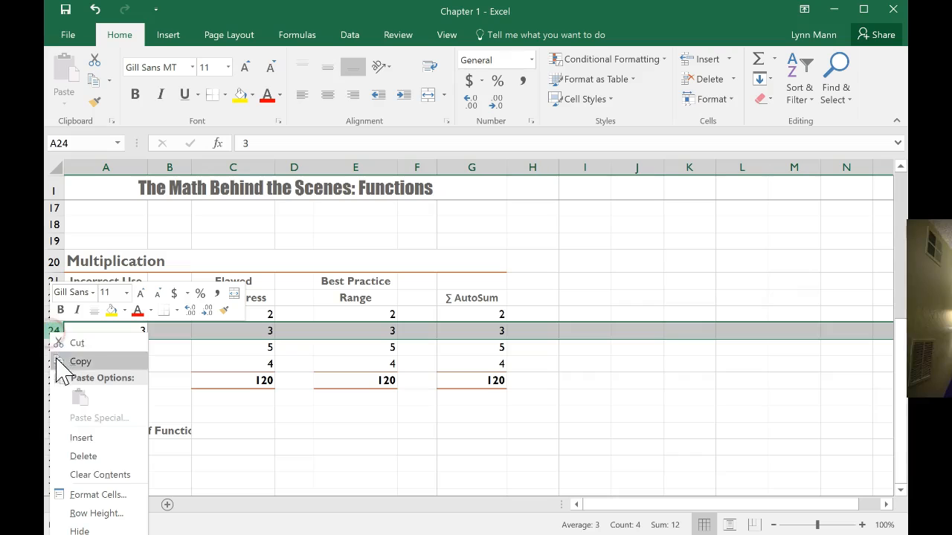
left_click(83, 438)
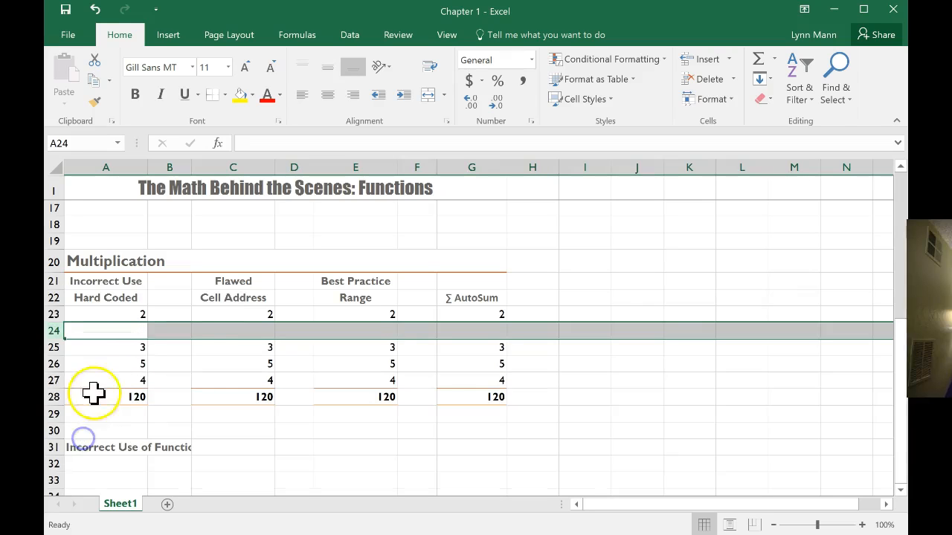
left_click(122, 331)
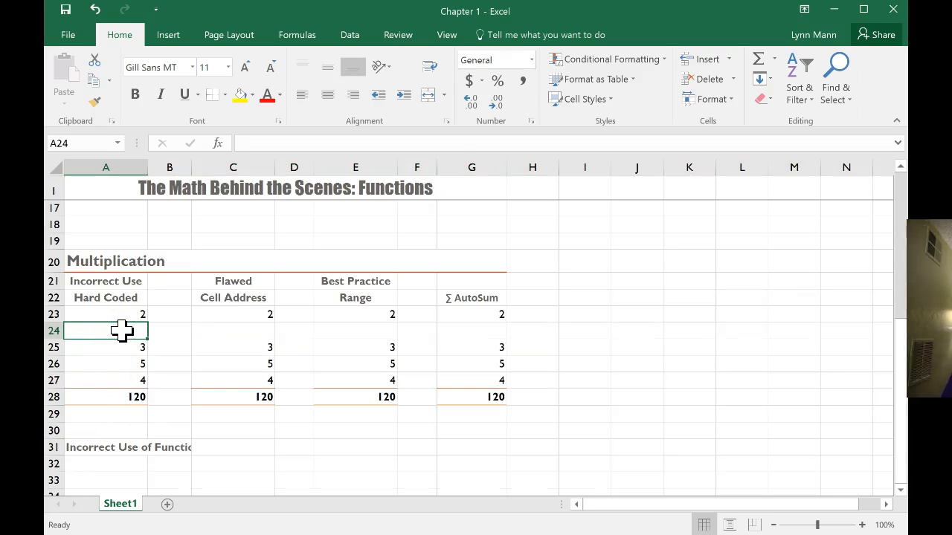
type("6")
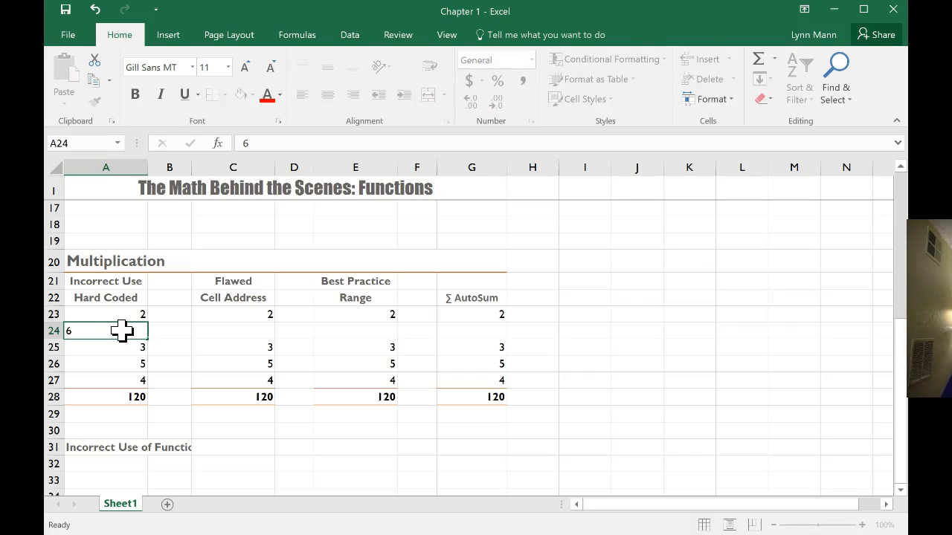
key("Return")
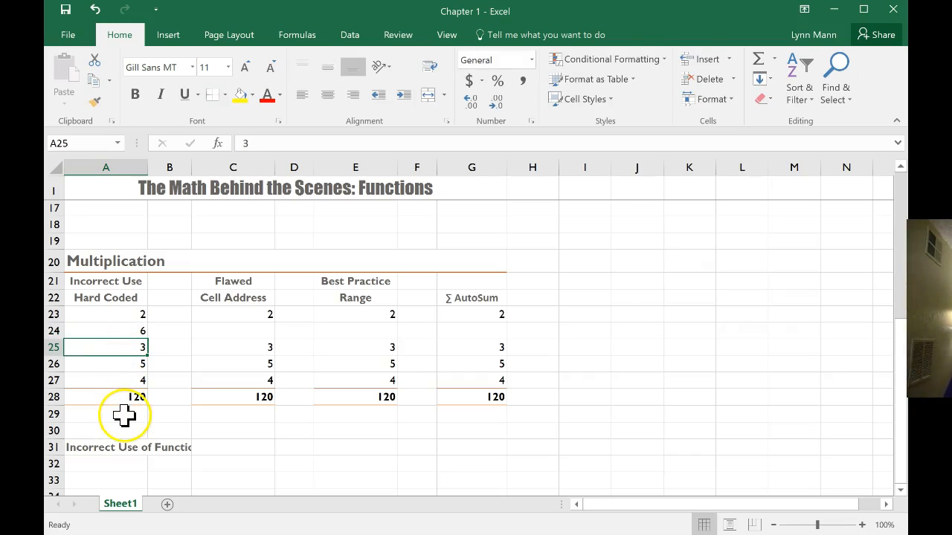
Enter 6 in C24, E24 and G24 of the inserted row
left_click(225, 333)
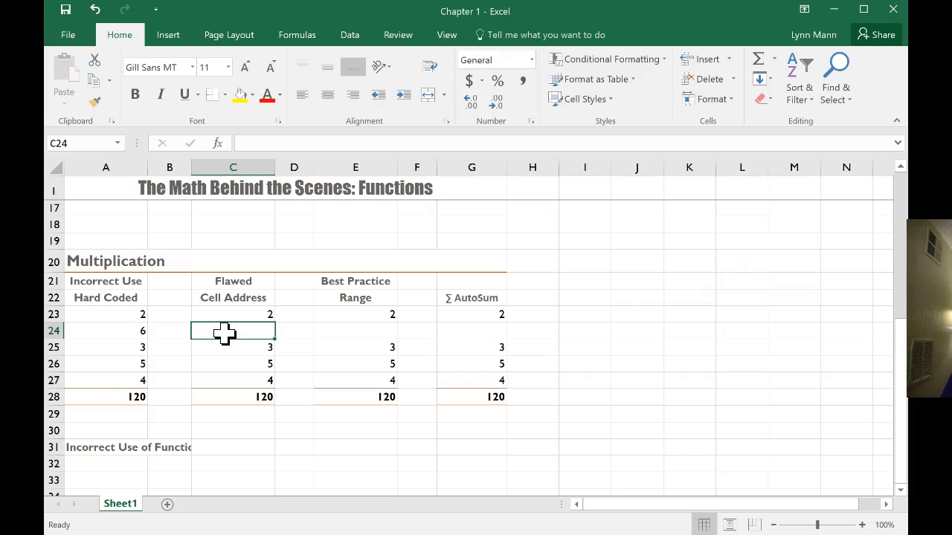
type("6")
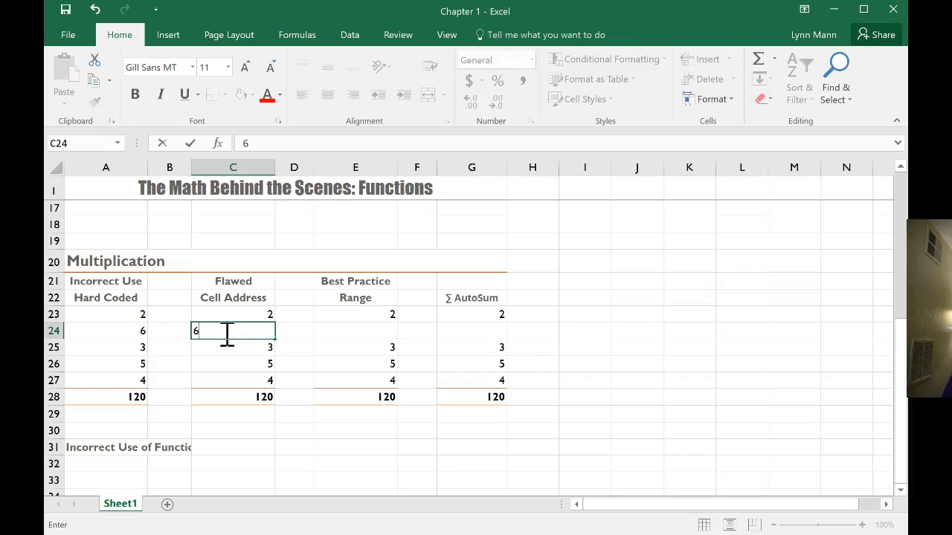
key("Return")
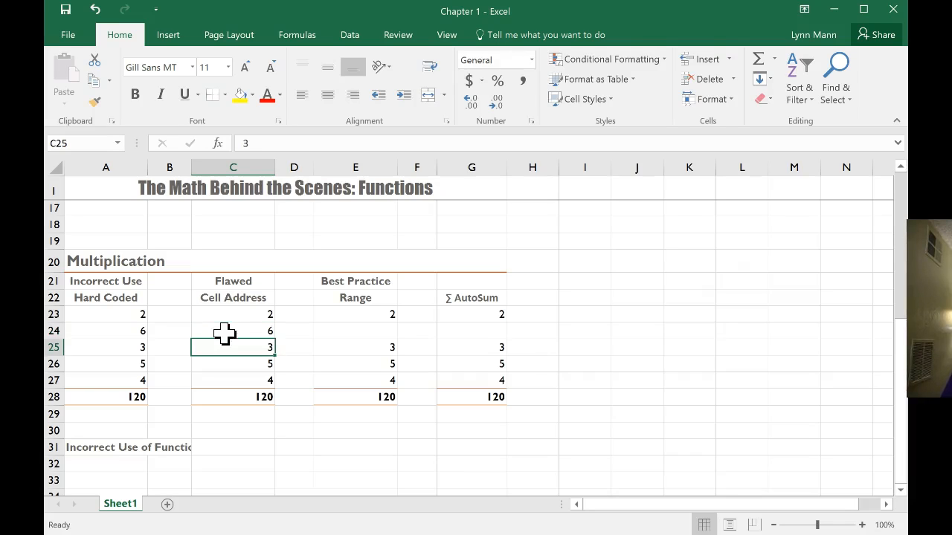
left_click(355, 333)
type("6")
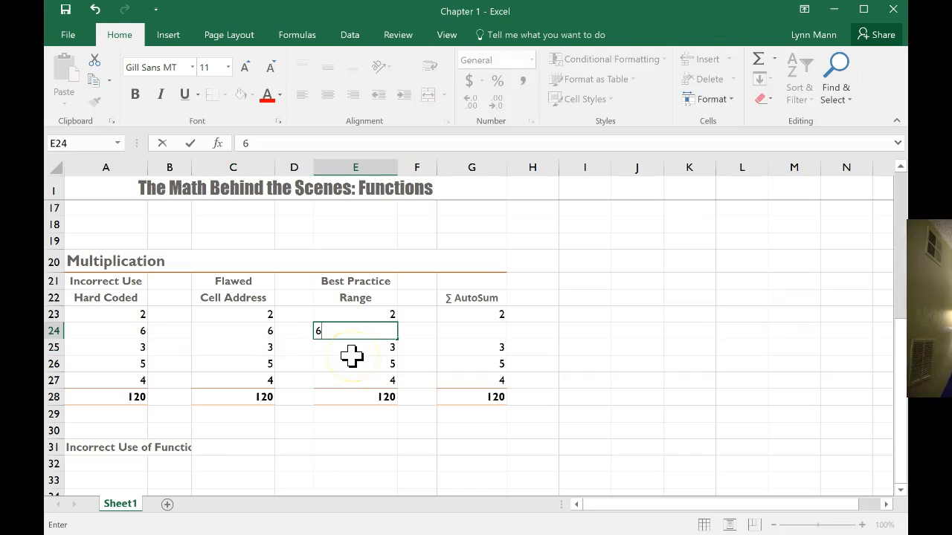
key("Return")
left_click(455, 334)
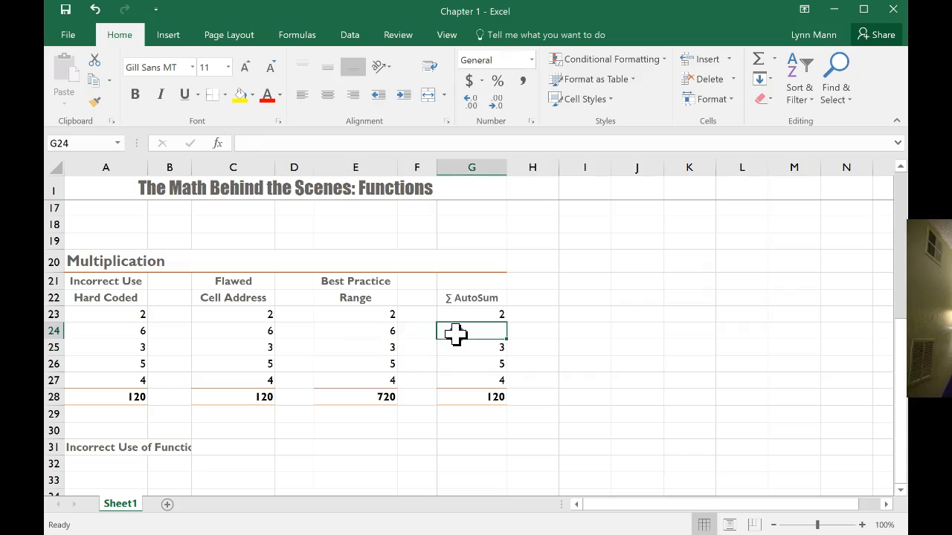
type("6")
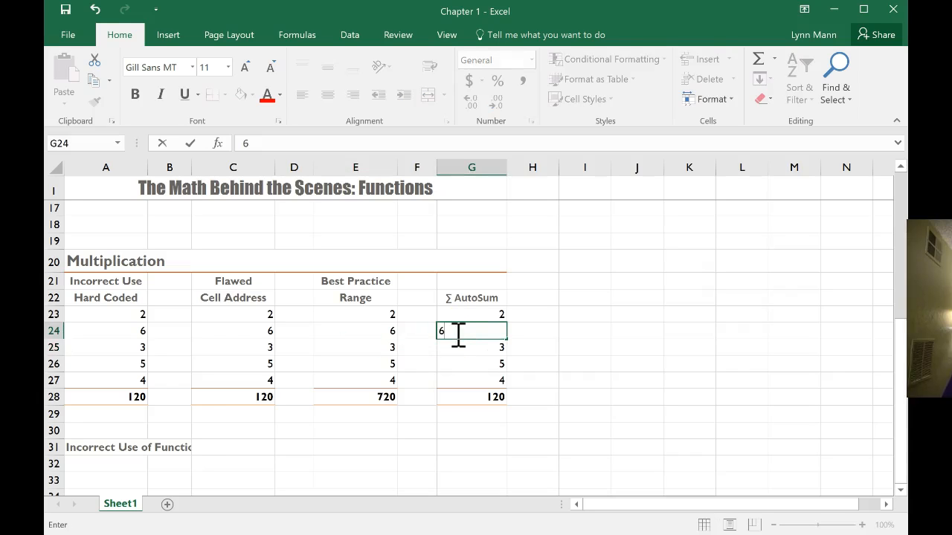
key("Return")
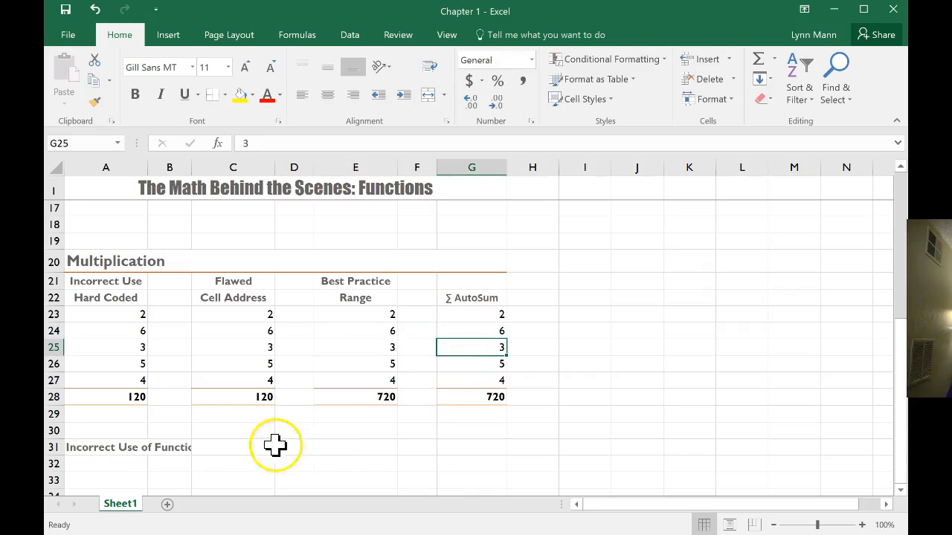
Enter =PRODUCT(2*3*4*5*6) in A32 under the Incorrect Use of Function heading
left_click(112, 465)
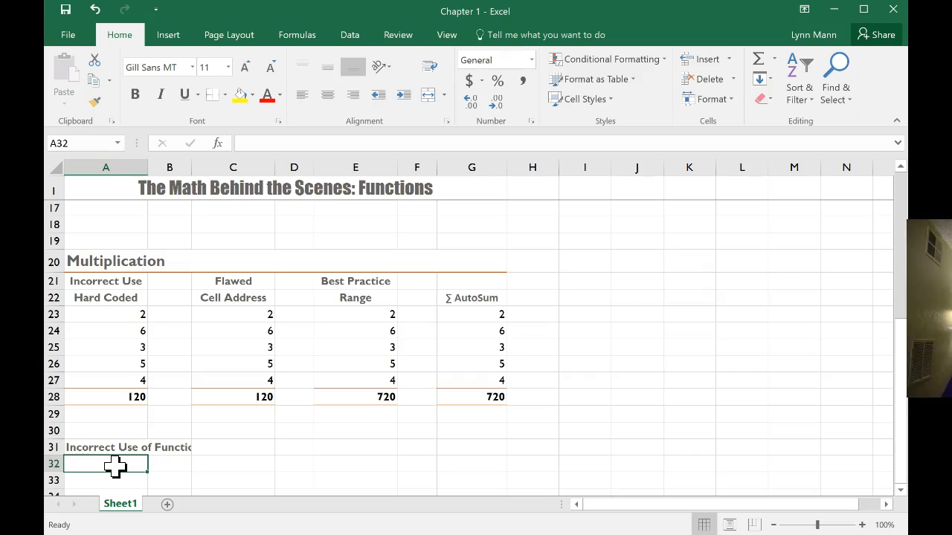
type("=PRO")
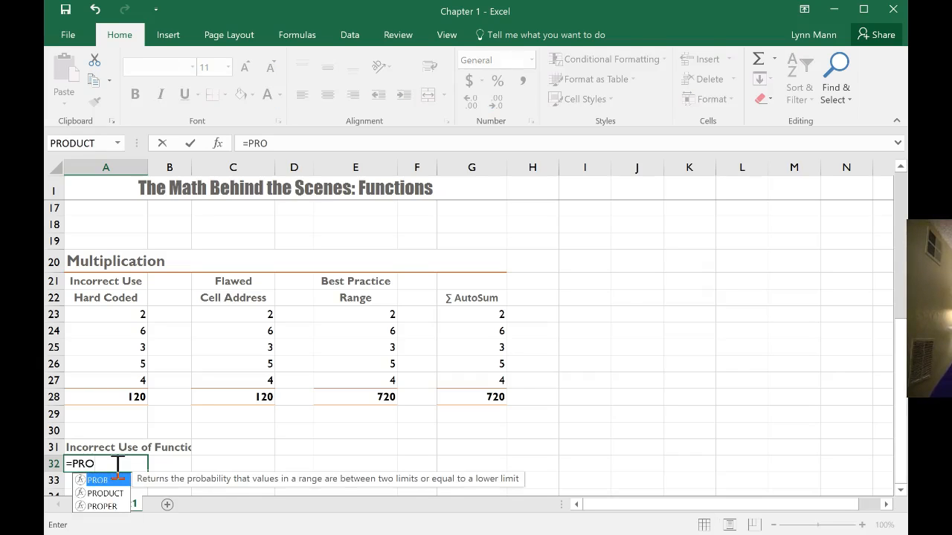
type("DUCT")
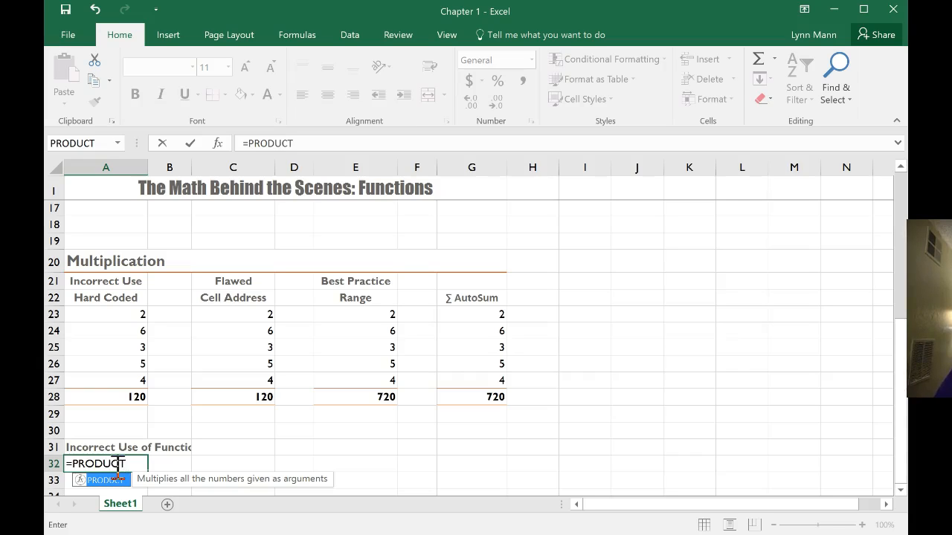
type("(")
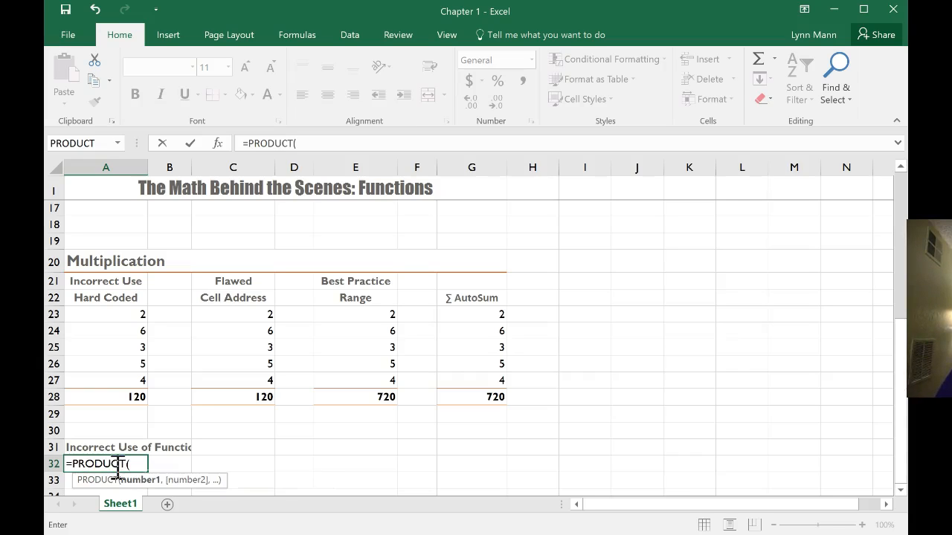
type("2*3*4*5*6)")
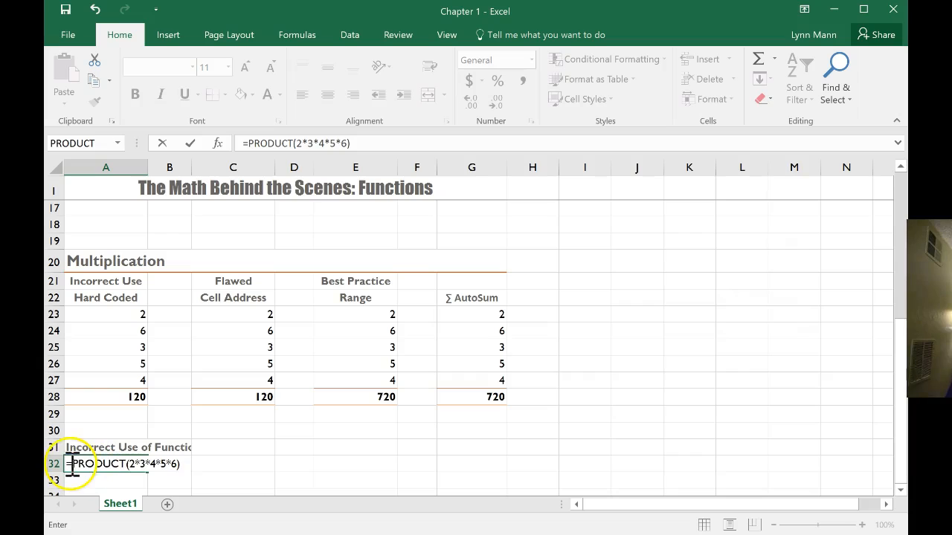
left_click_drag(67, 463, 126, 465)
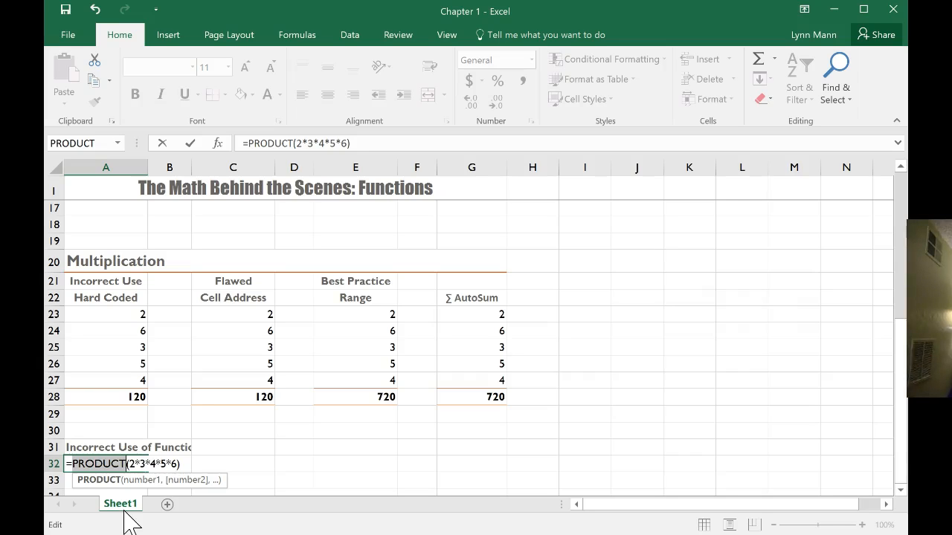
left_click(212, 464)
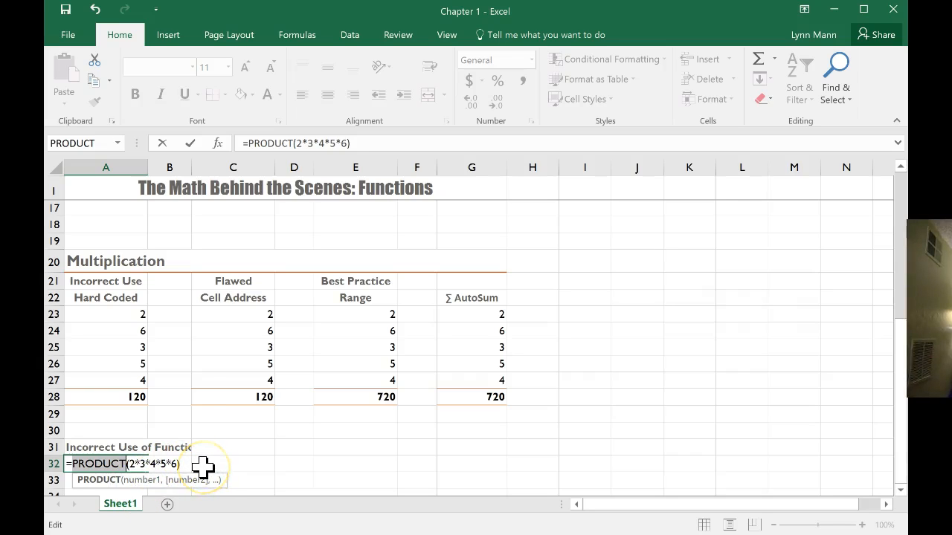
key("Return")
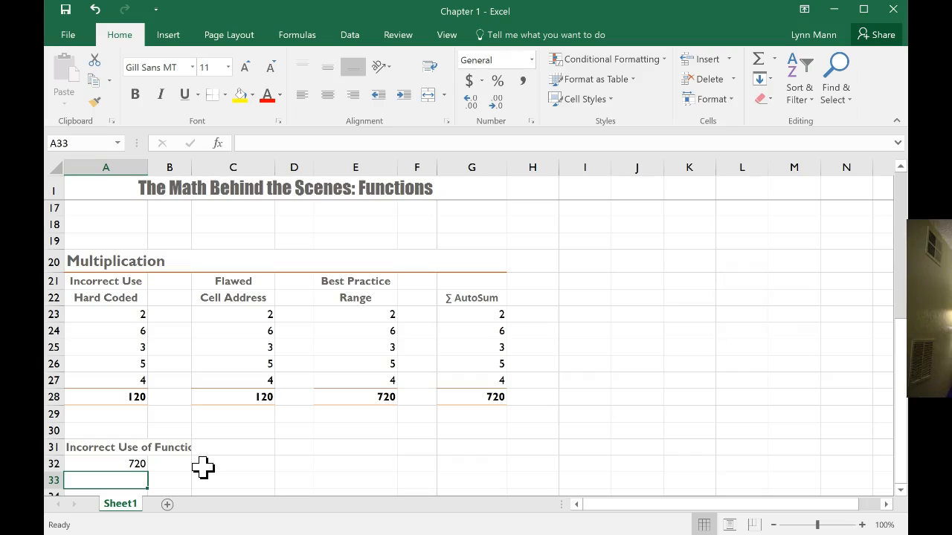
left_click(198, 463)
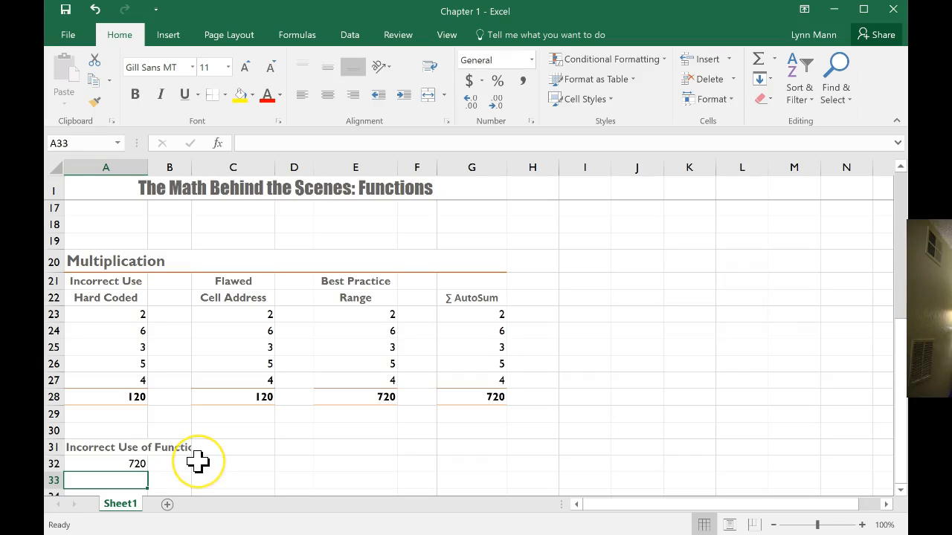